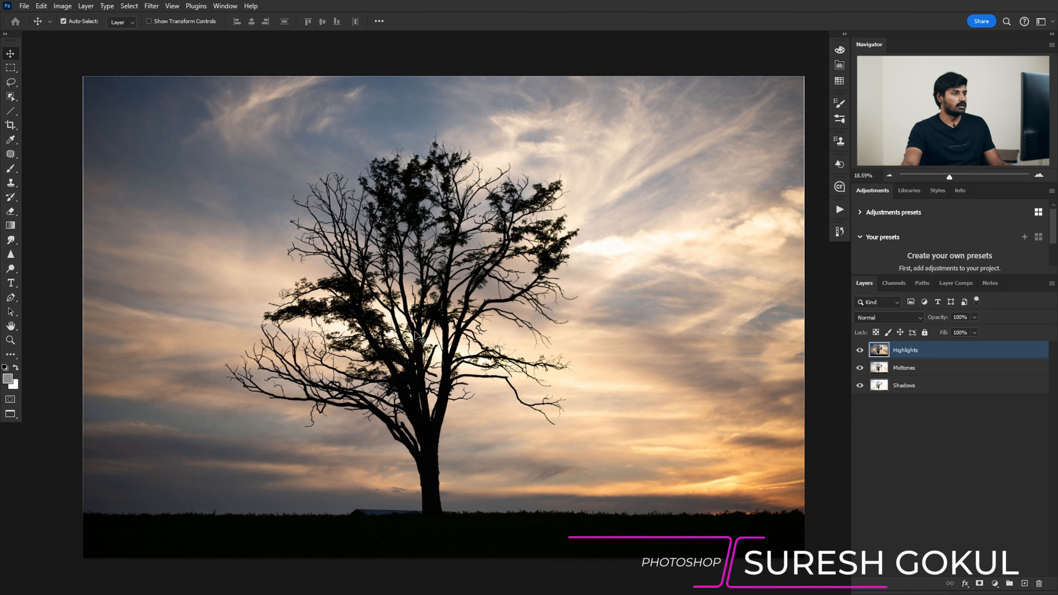
Compare the three exposures by hiding and restoring the Highlights and Midtones layers
click(860, 350)
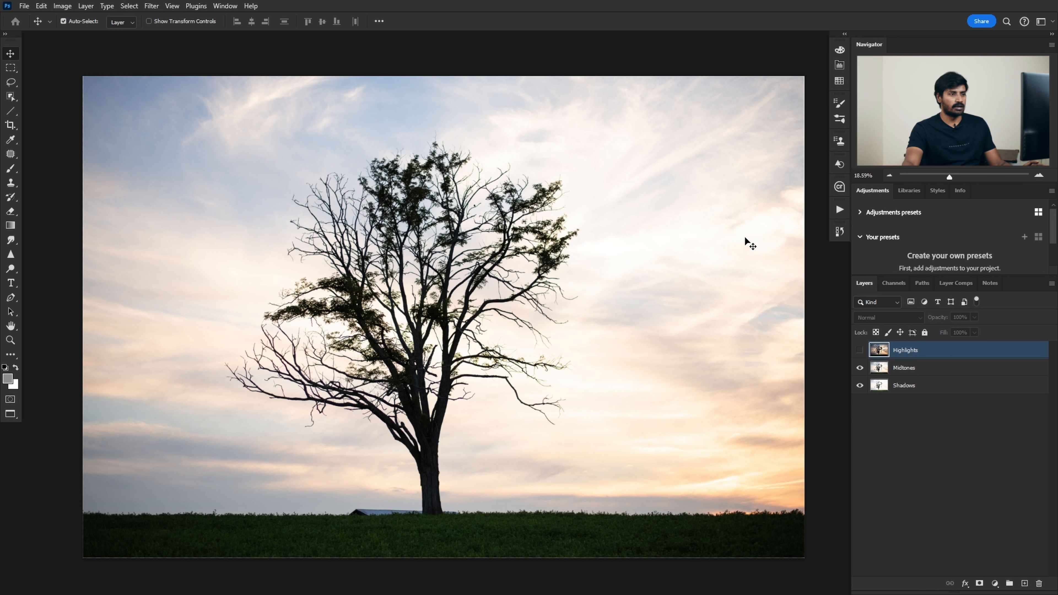
click(860, 368)
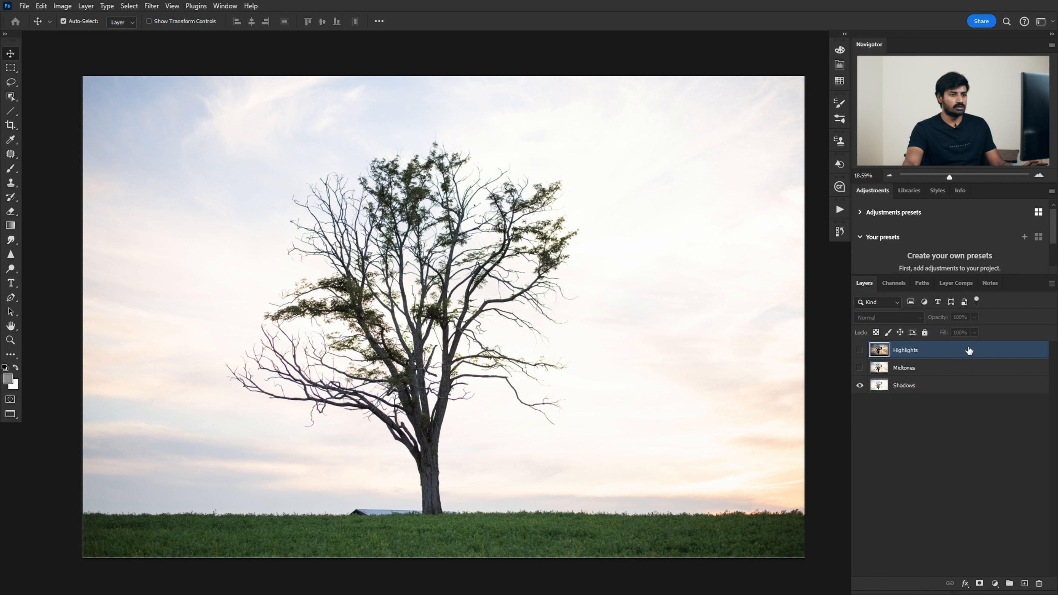
click(921, 391)
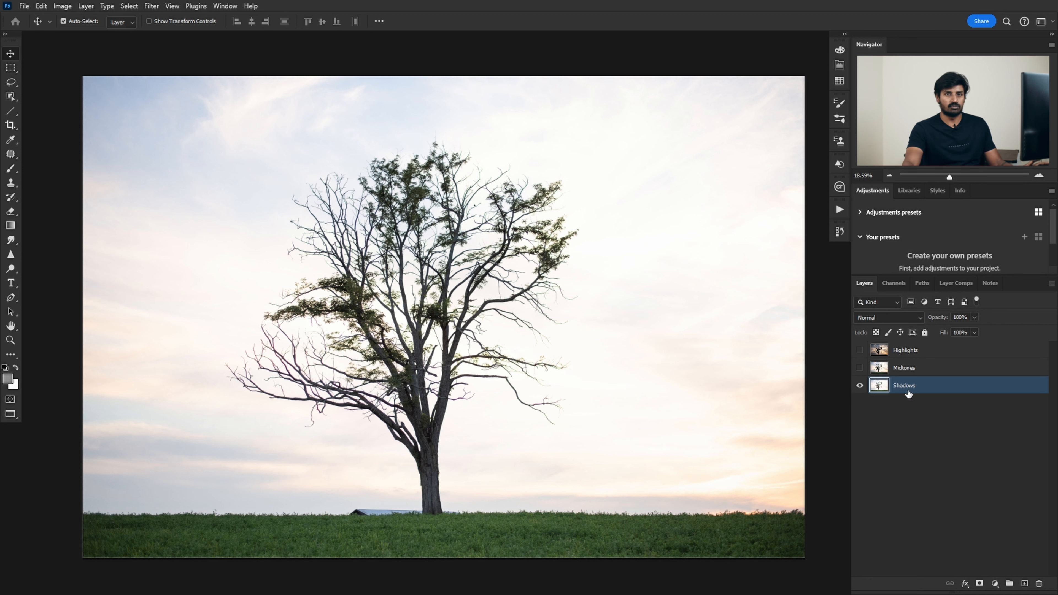
click(860, 368)
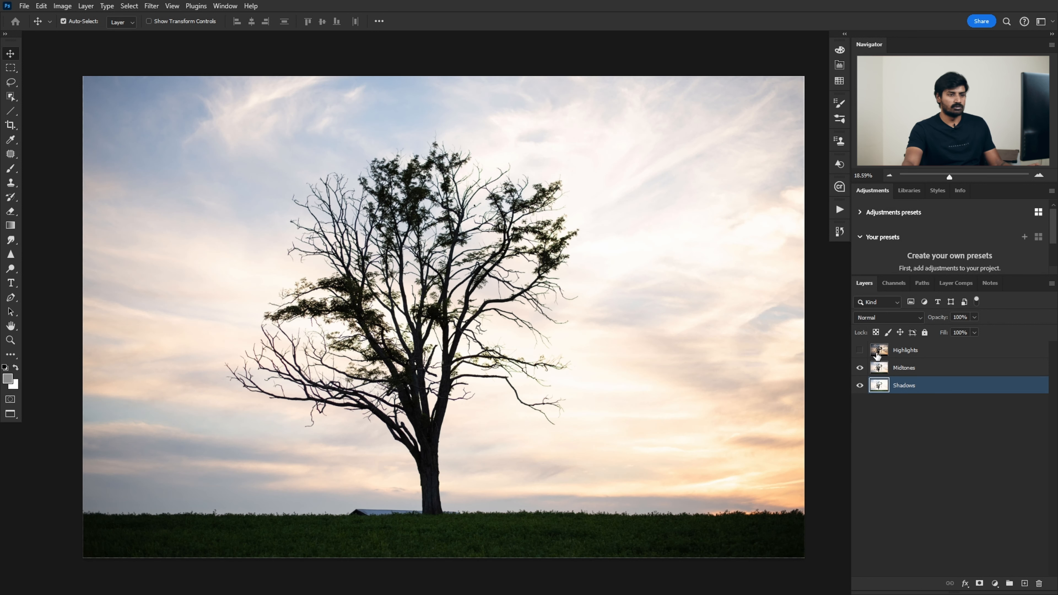
click(861, 351)
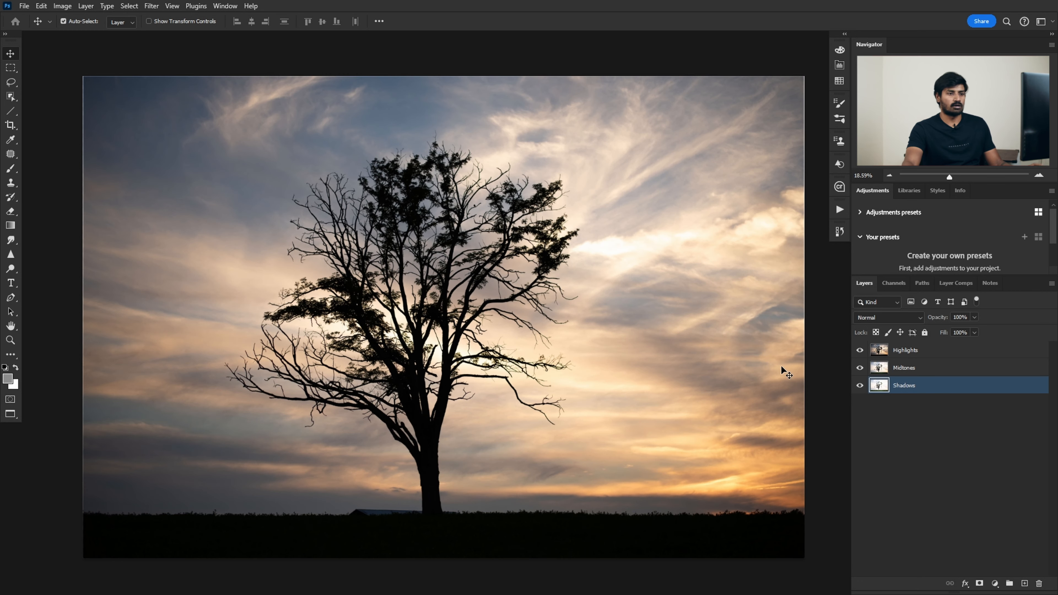
Hide the Highlights layer and add a layer mask to the Midtones layer
click(860, 351)
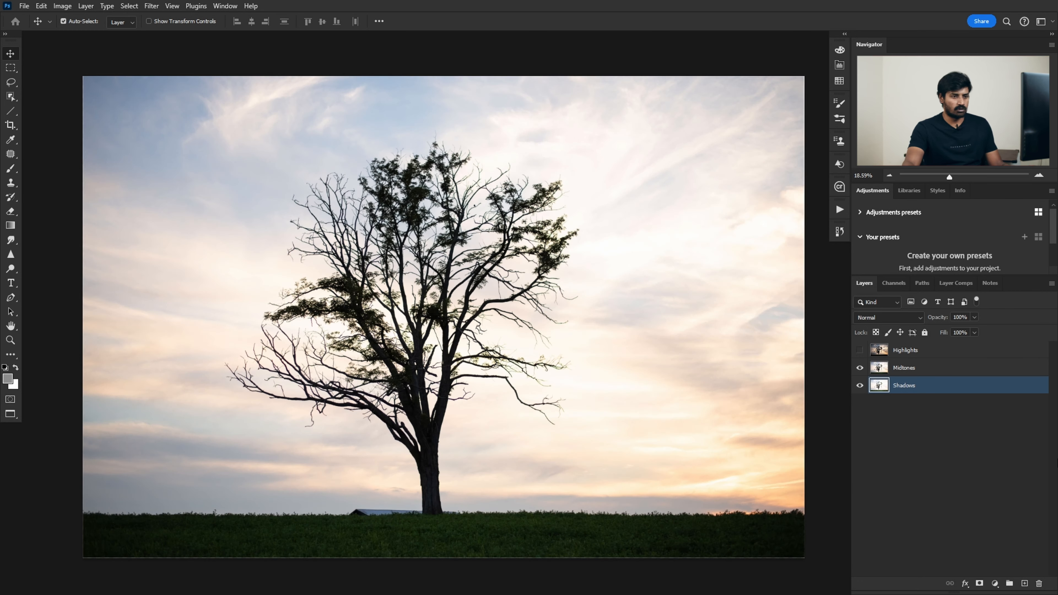
click(919, 371)
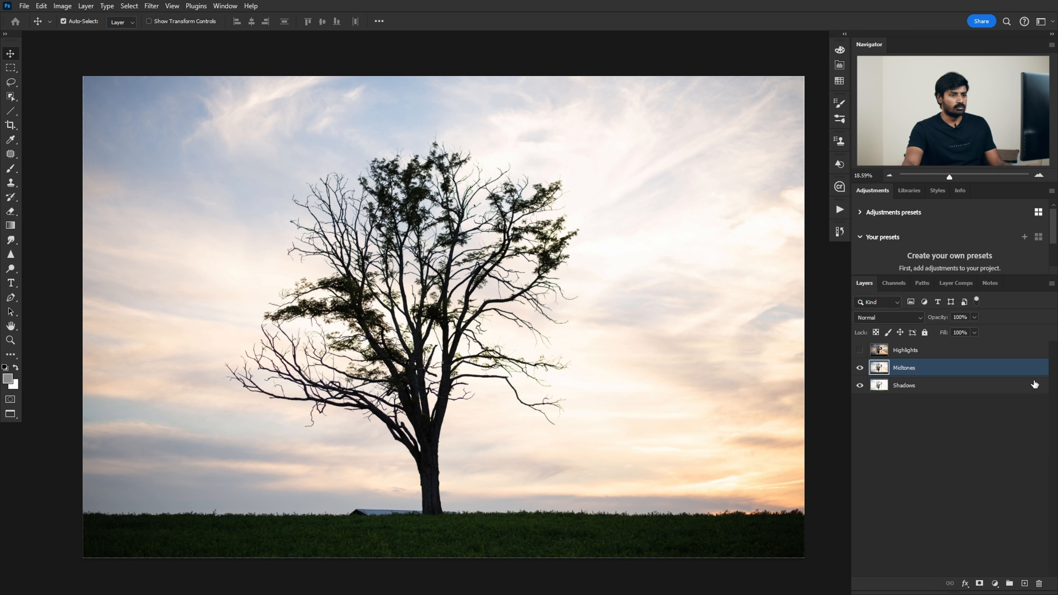
click(981, 584)
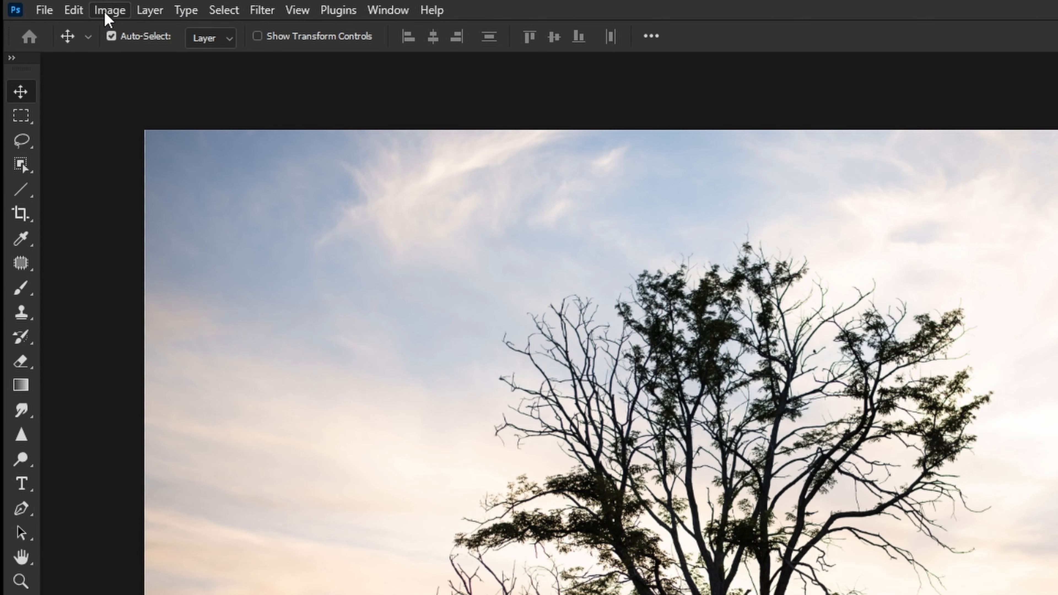
Use Apply Image on the Midtones mask with the Merged layer, RGB channel, Multiply blending and 100% opacity
click(63, 5)
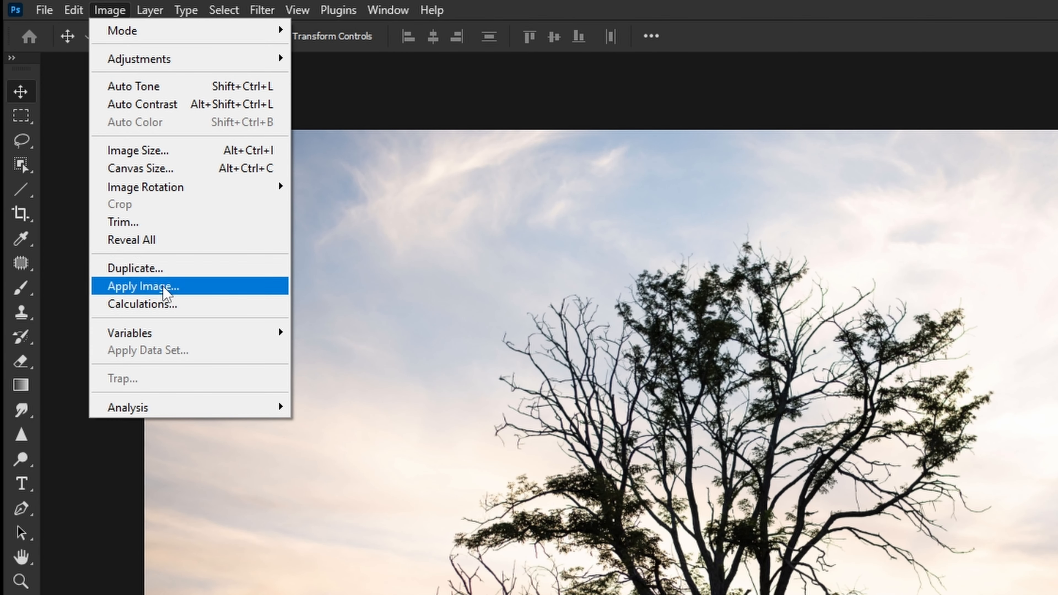
click(164, 290)
click(738, 178)
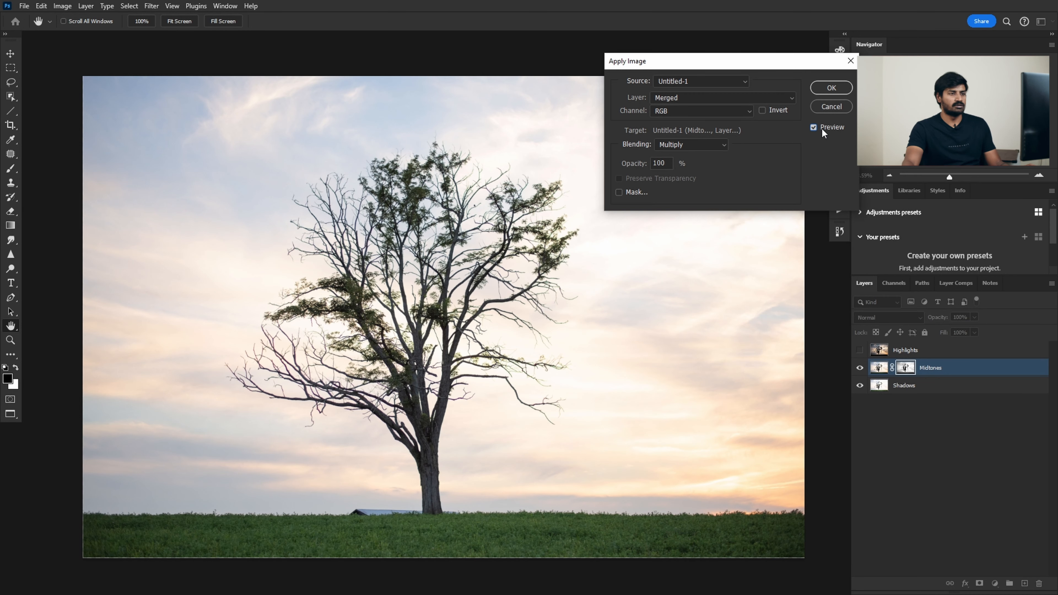
click(744, 136)
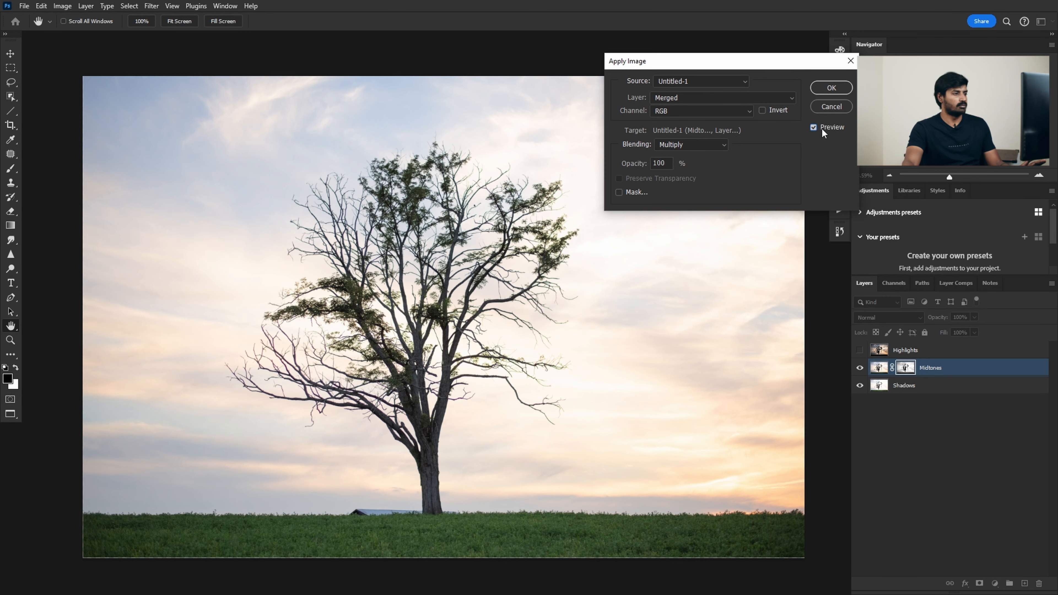
click(832, 89)
Inspect the Midtones layer mask and the underlying Shadows layer, ending with the Midtones layer selected
alt+click(906, 368)
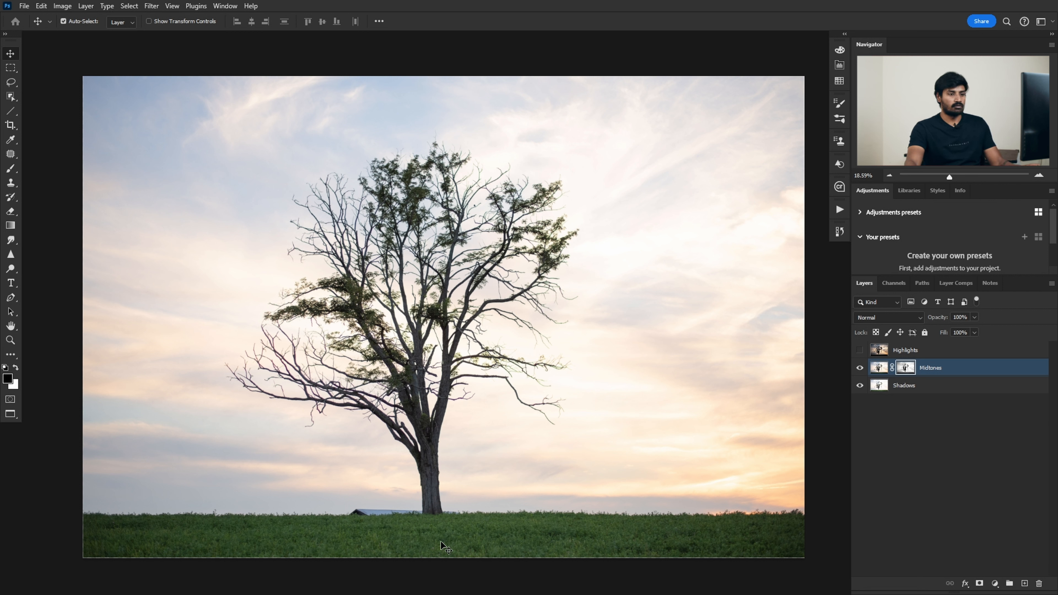
click(920, 389)
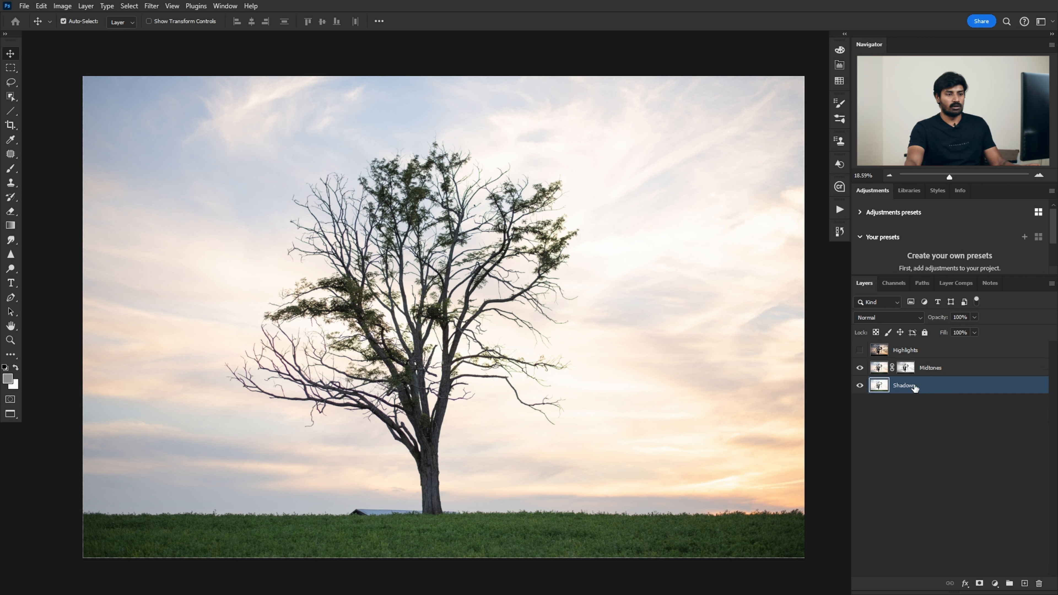
click(967, 373)
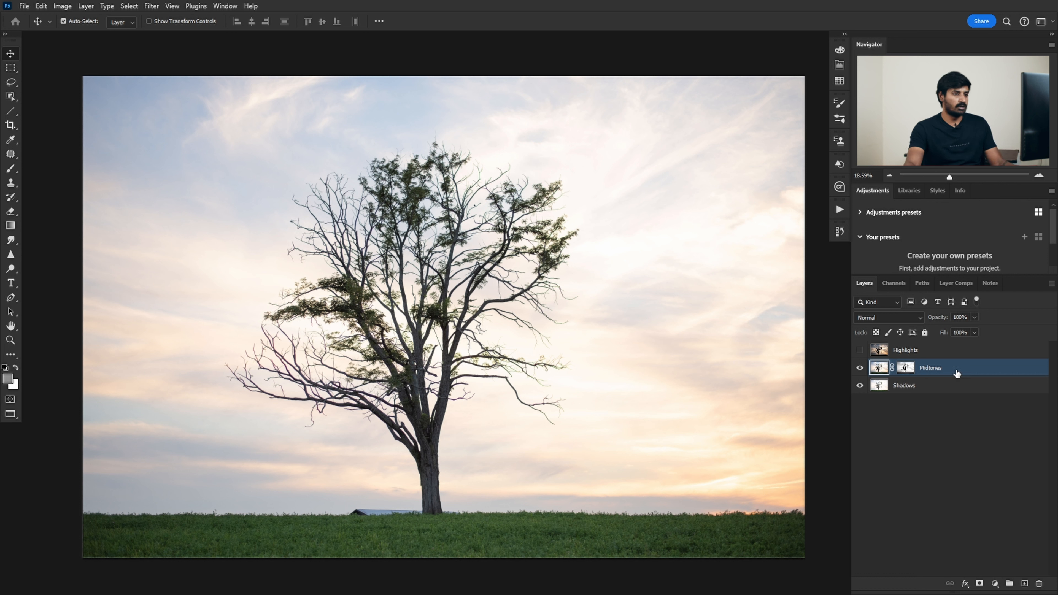
Show the Highlights layer and add a layer mask to it
click(860, 351)
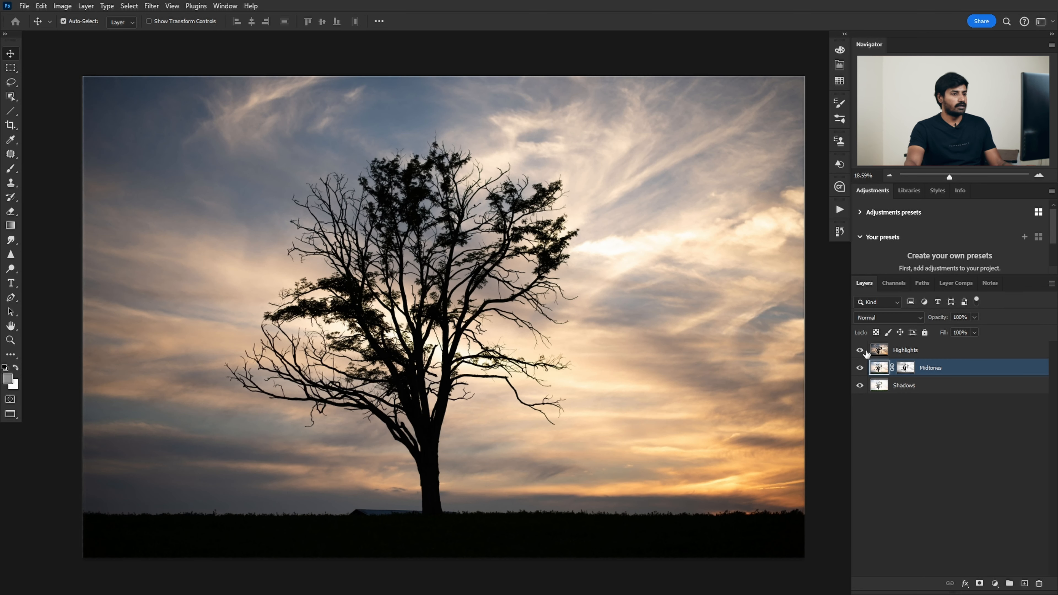
click(948, 351)
click(980, 584)
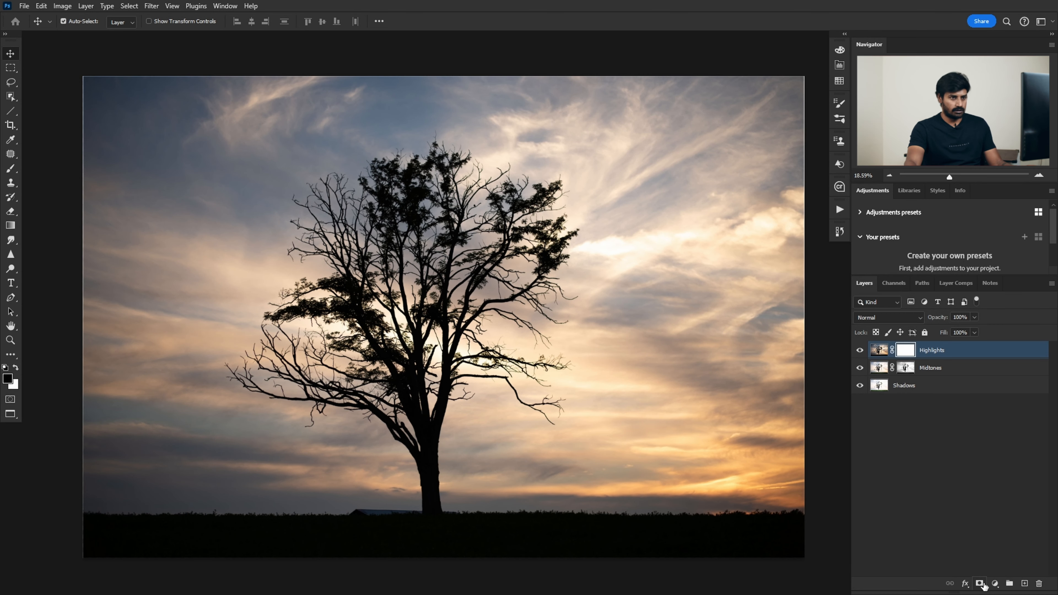
Use Apply Image on the Highlights mask with the Merged layer, RGB channel, Multiply blending and 100% opacity, and inspect the mask
click(62, 6)
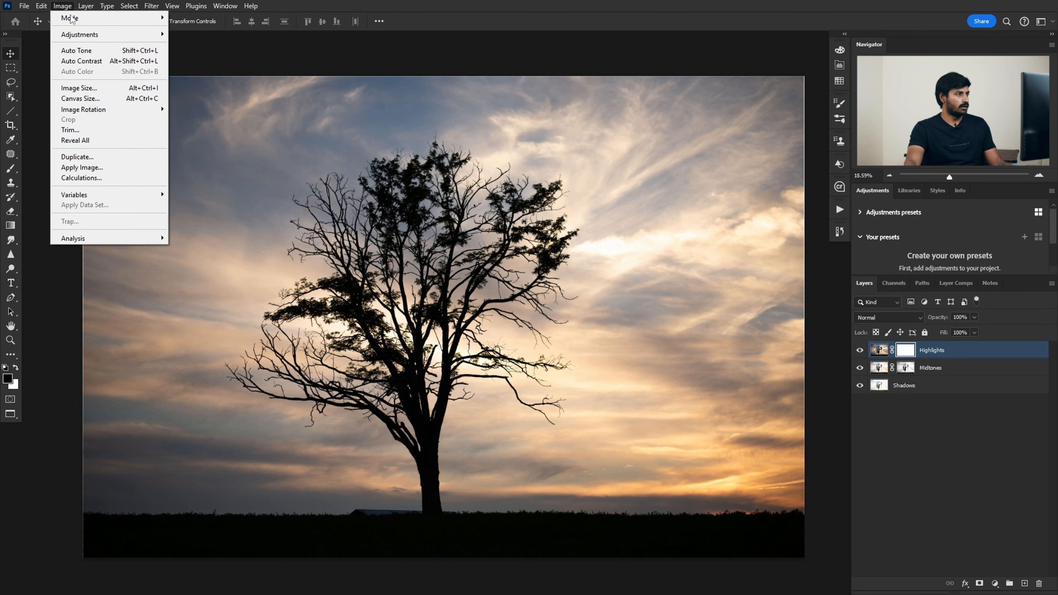
click(101, 170)
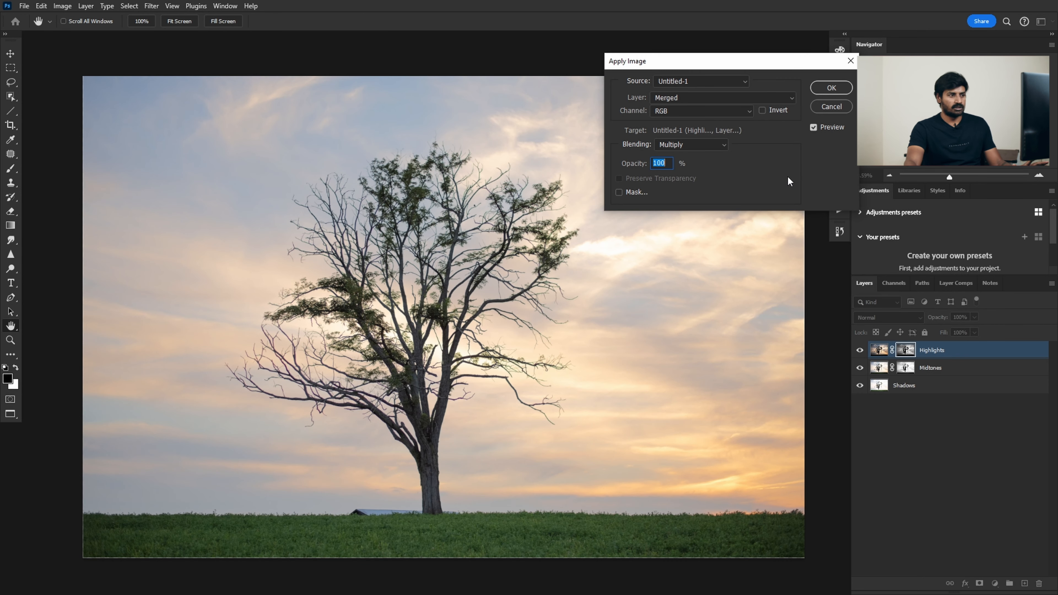
click(845, 87)
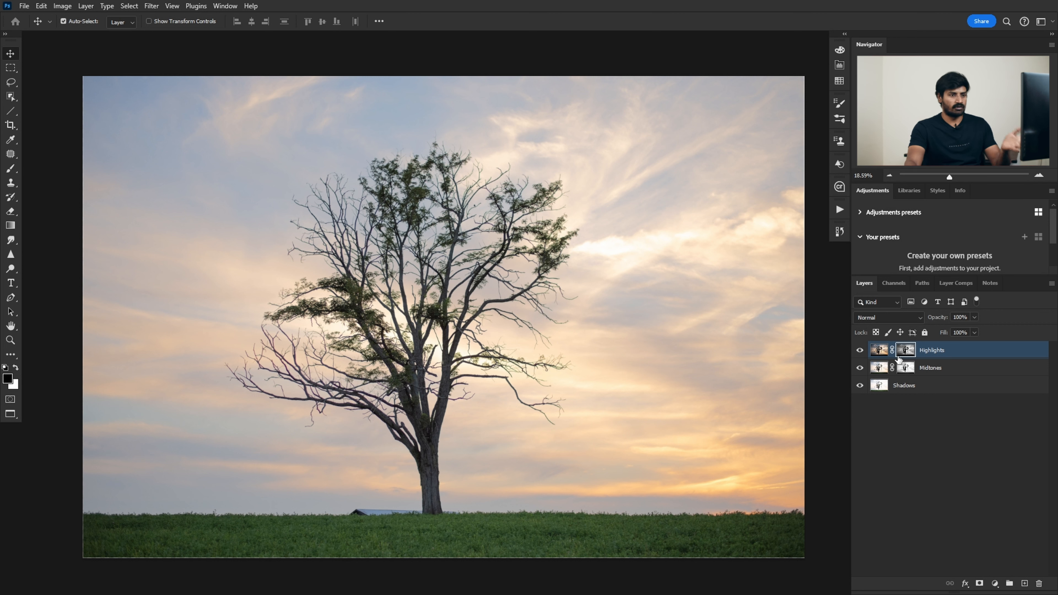
alt+click(906, 350)
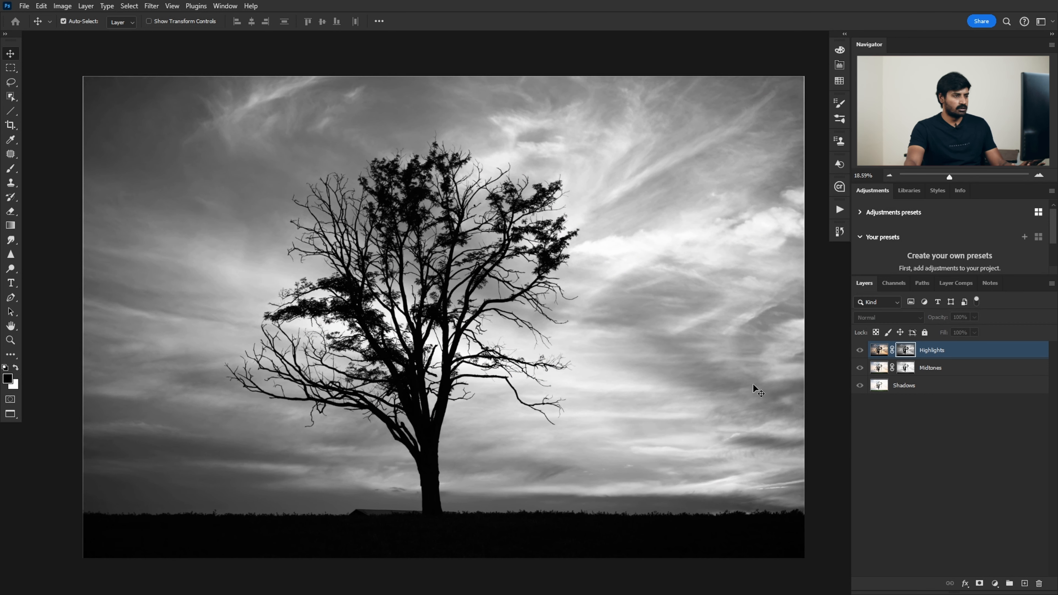
alt+click(907, 352)
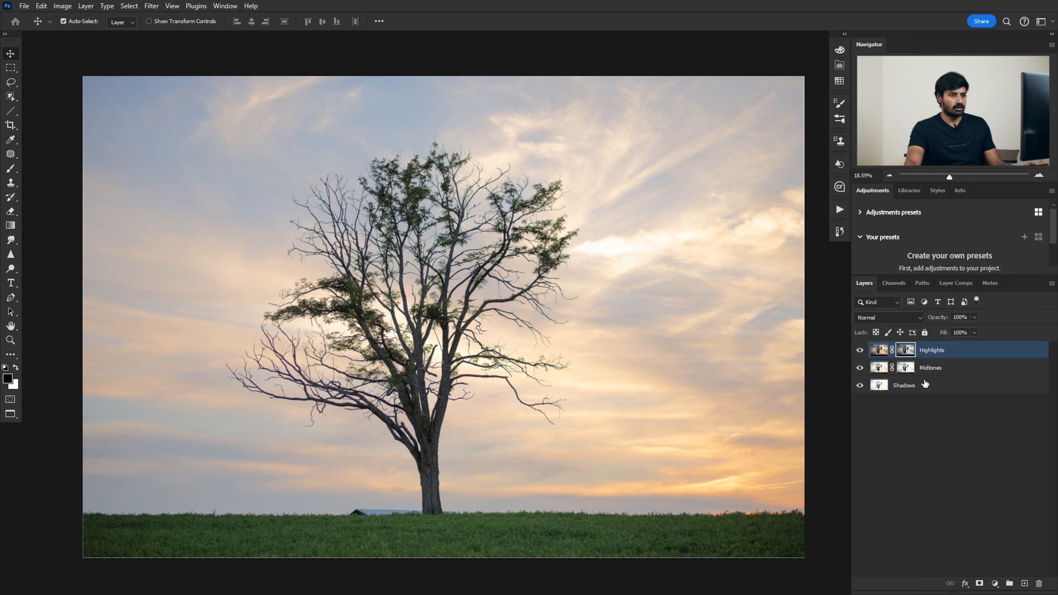
key(ctrl+l)
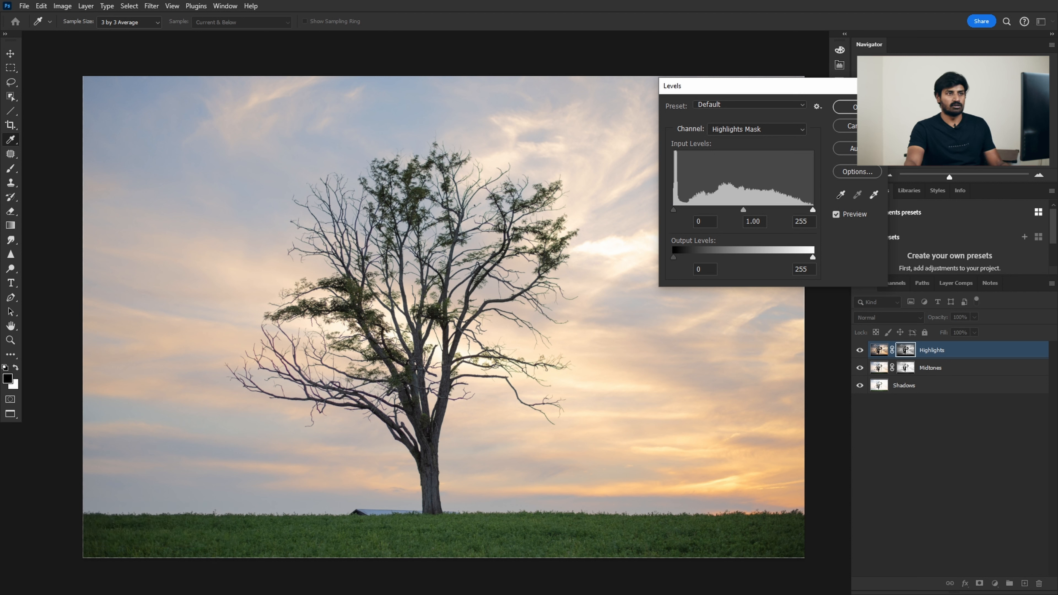
click(848, 125)
key(ctrl+m)
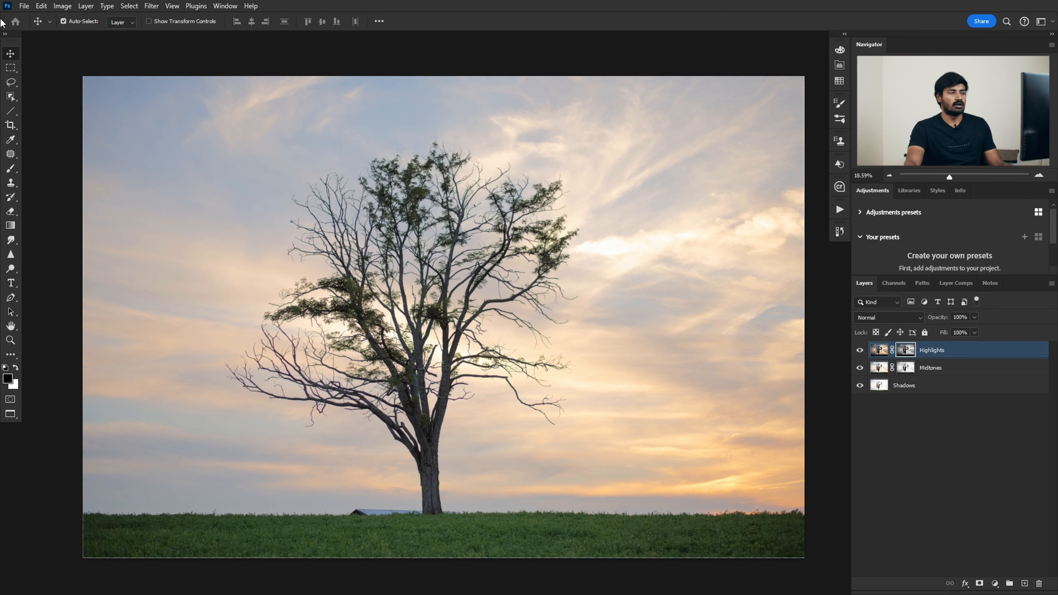
click(63, 6)
mouse_move(86, 35)
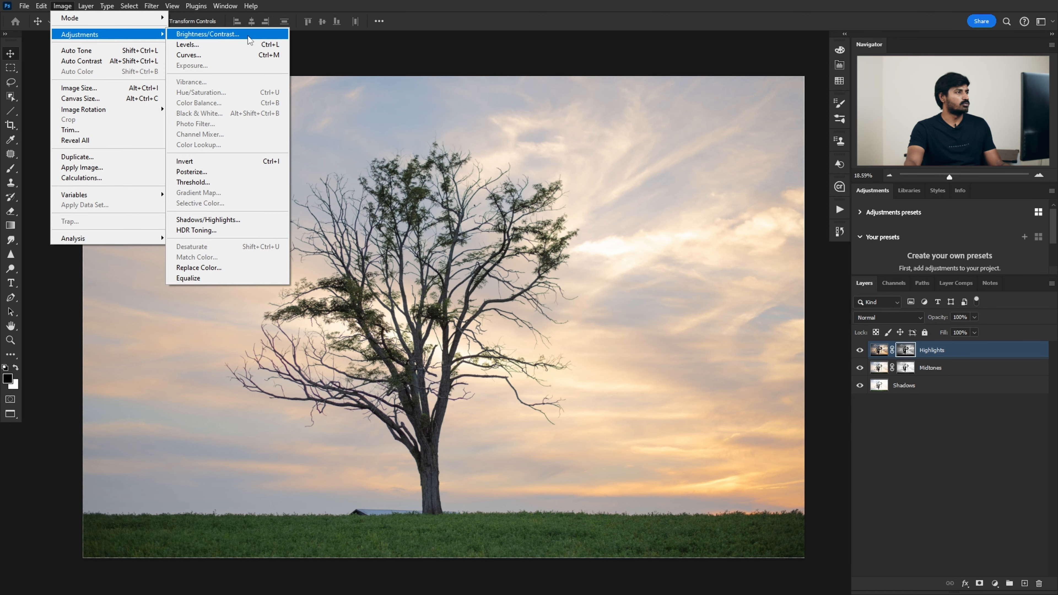
click(246, 55)
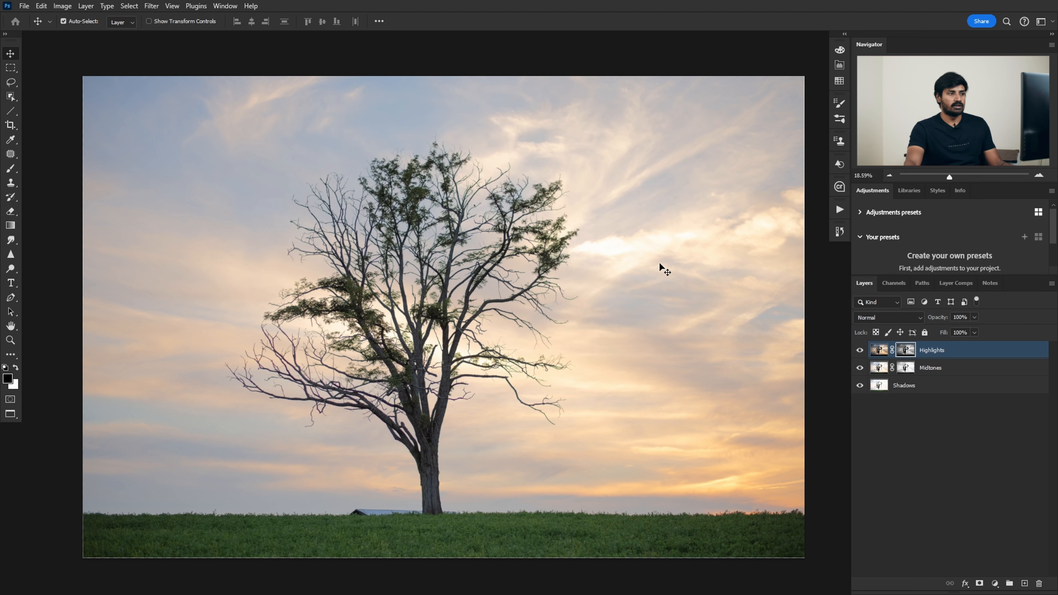
Display the Highlights layer mask on its own in the canvas
alt+click(906, 350)
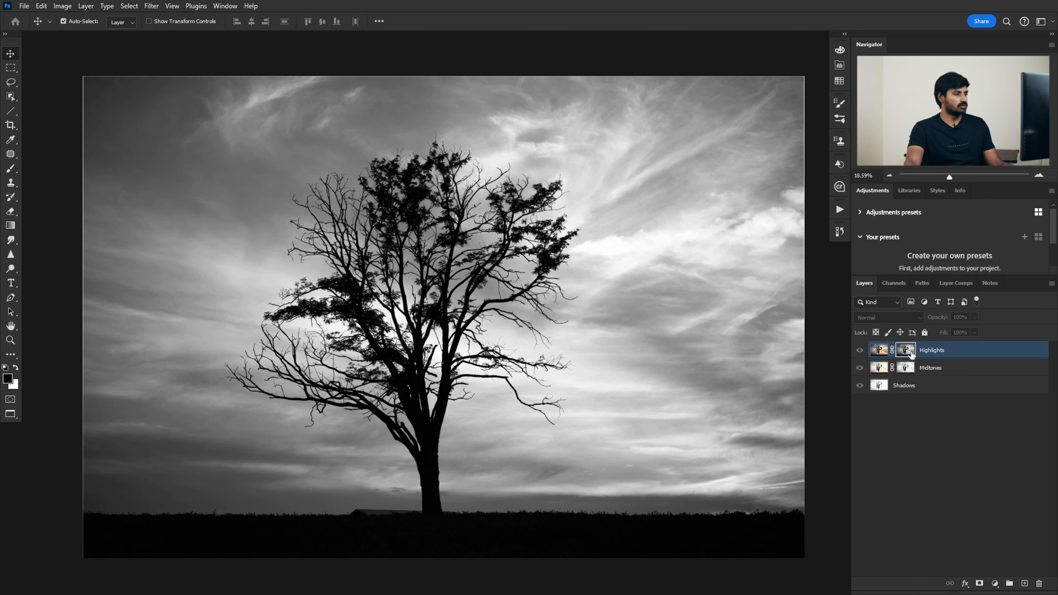
alt+click(908, 350)
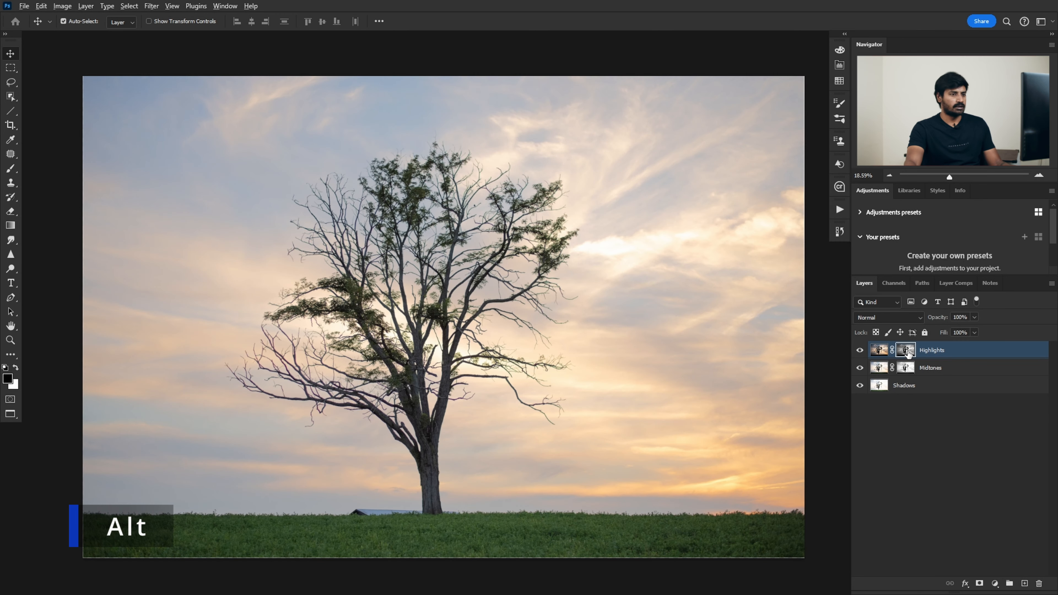
alt+click(914, 354)
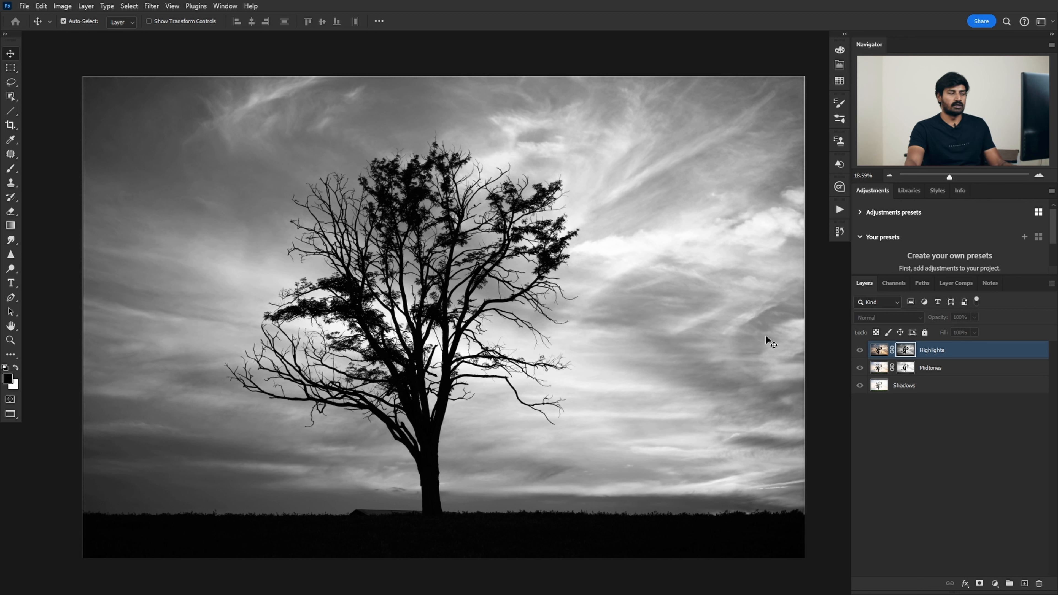
Brighten the Highlights mask with Curves by lifting the dark tones and moving the white input point inward
click(62, 5)
mouse_move(97, 37)
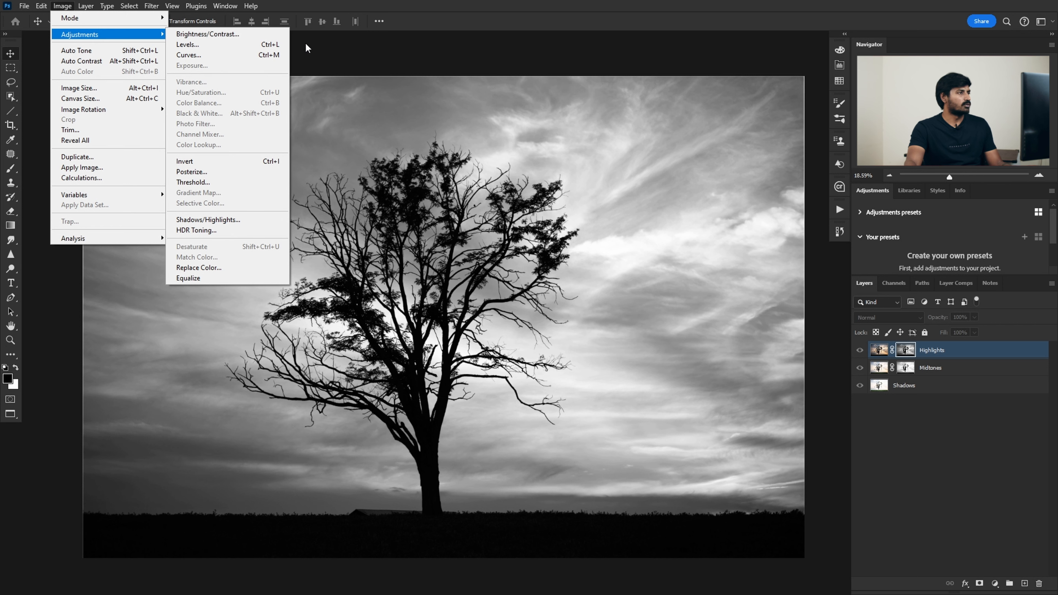
click(217, 54)
drag(546, 103, 875, 259)
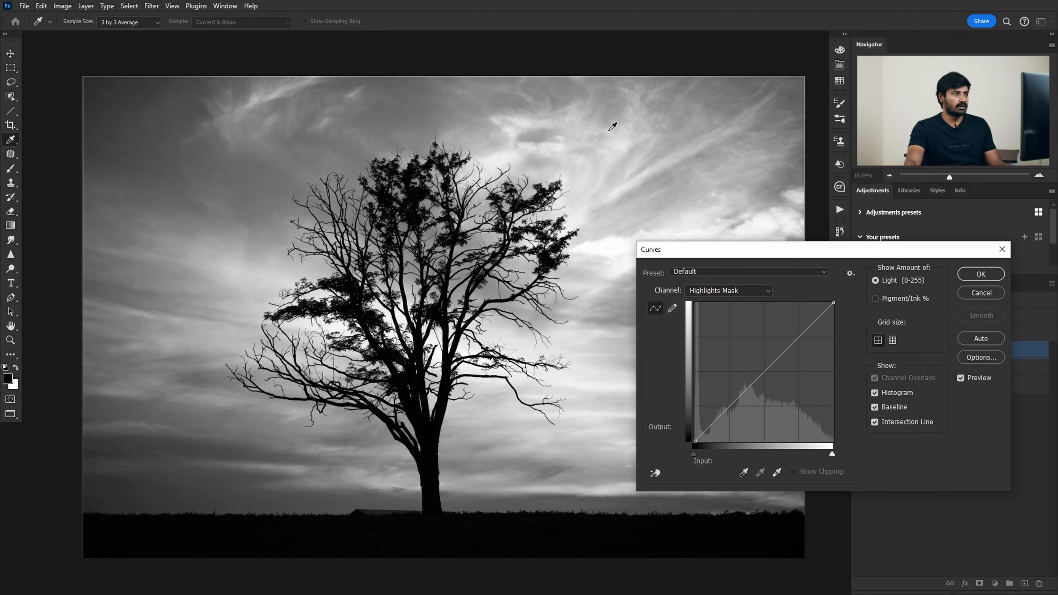
click(108, 96)
drag(714, 421, 705, 409)
drag(832, 453, 781, 458)
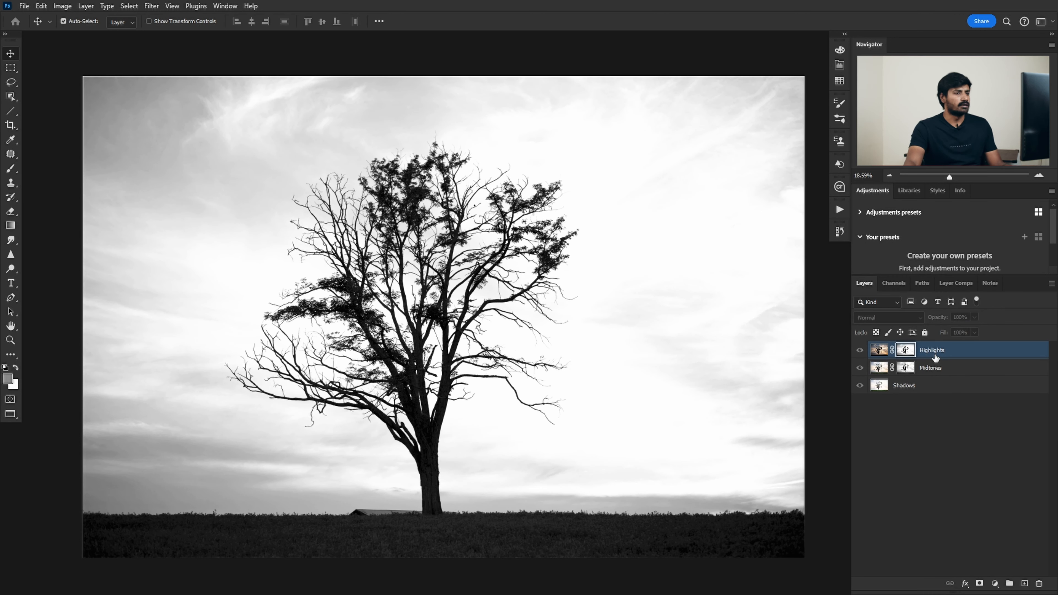
Examine the Highlights layer in the blend, in isolation and with its mask disabled, and view the mask alone
click(940, 351)
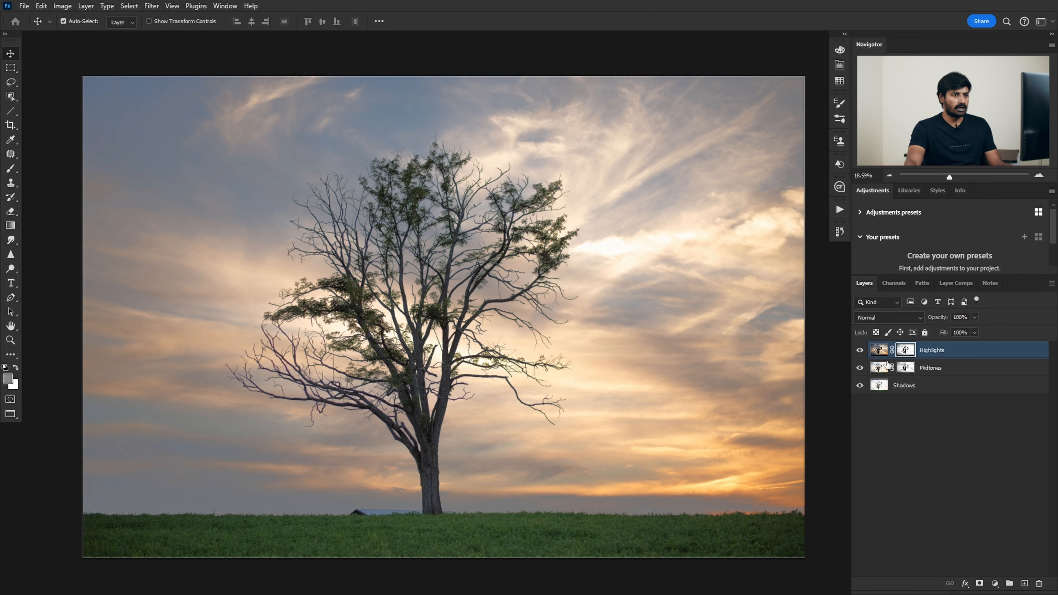
alt+click(860, 351)
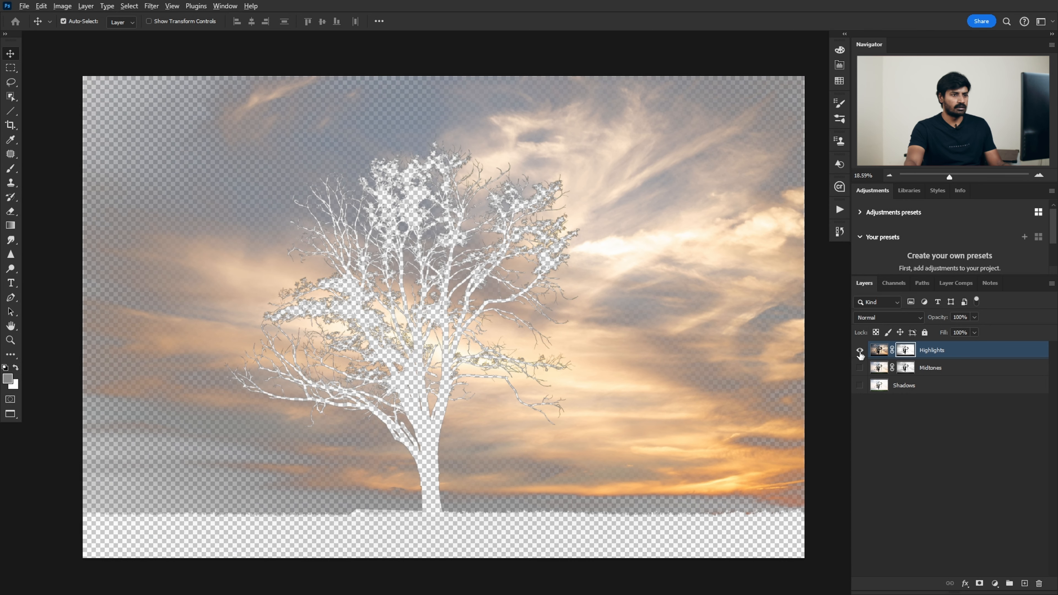
alt+click(860, 351)
shift+click(907, 351)
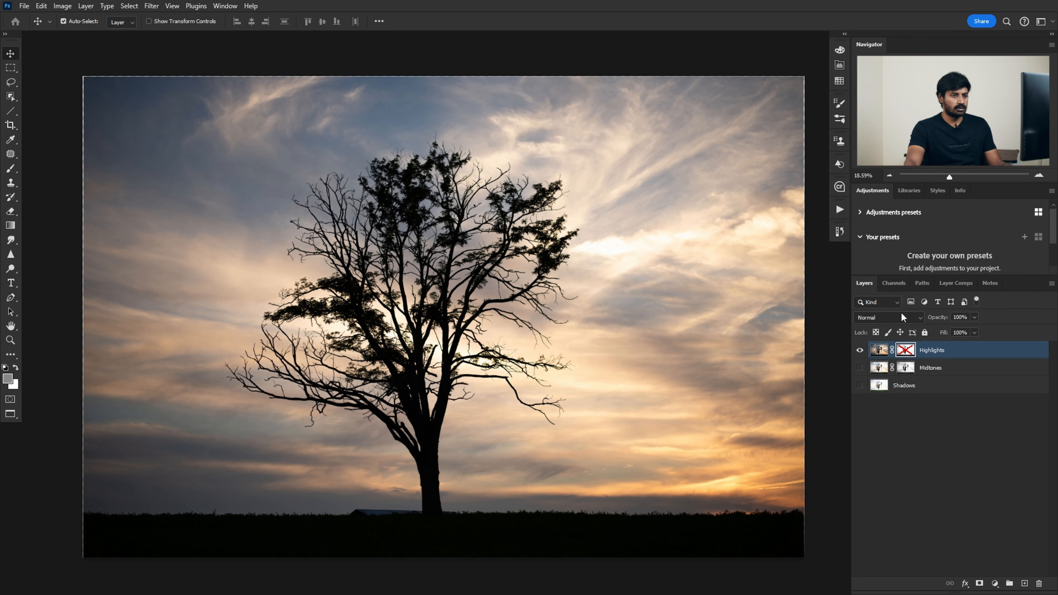
alt+click(905, 355)
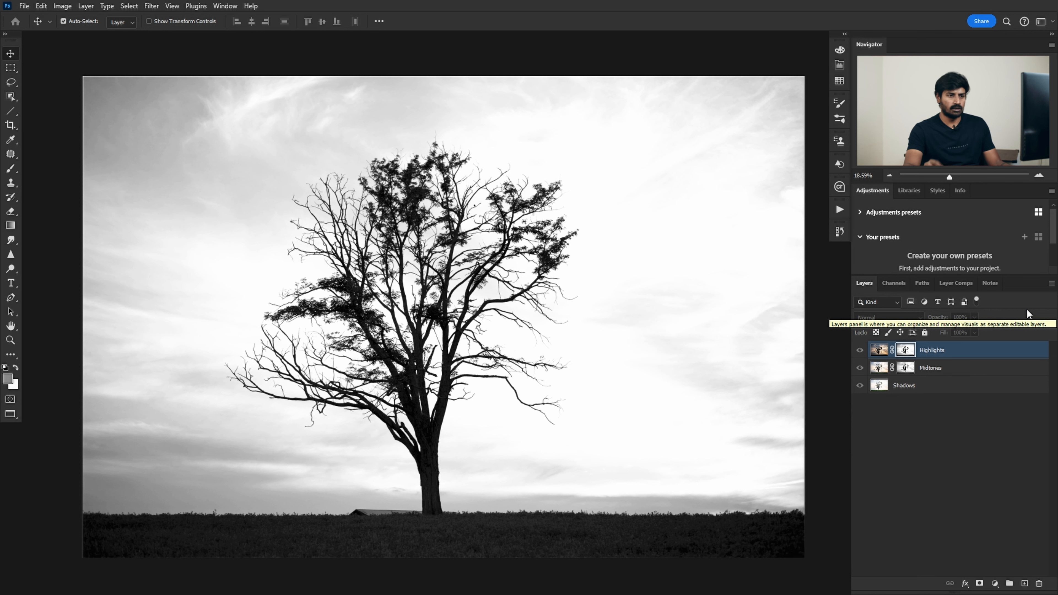
Darken the grass along the lower edge of the Highlights mask with a soft black brush at 3% flow
alt+click(905, 353)
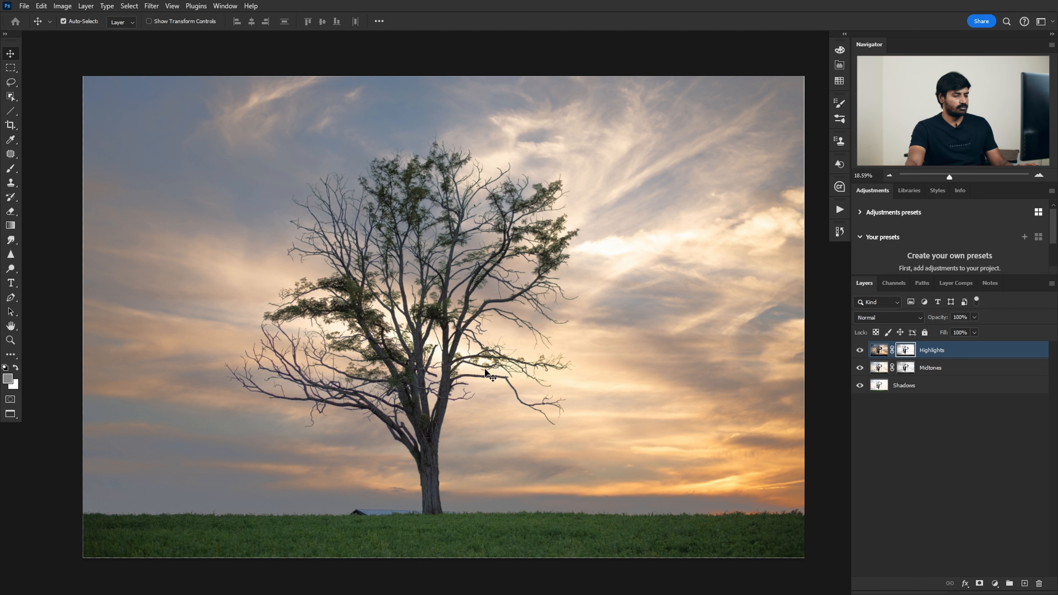
key(b)
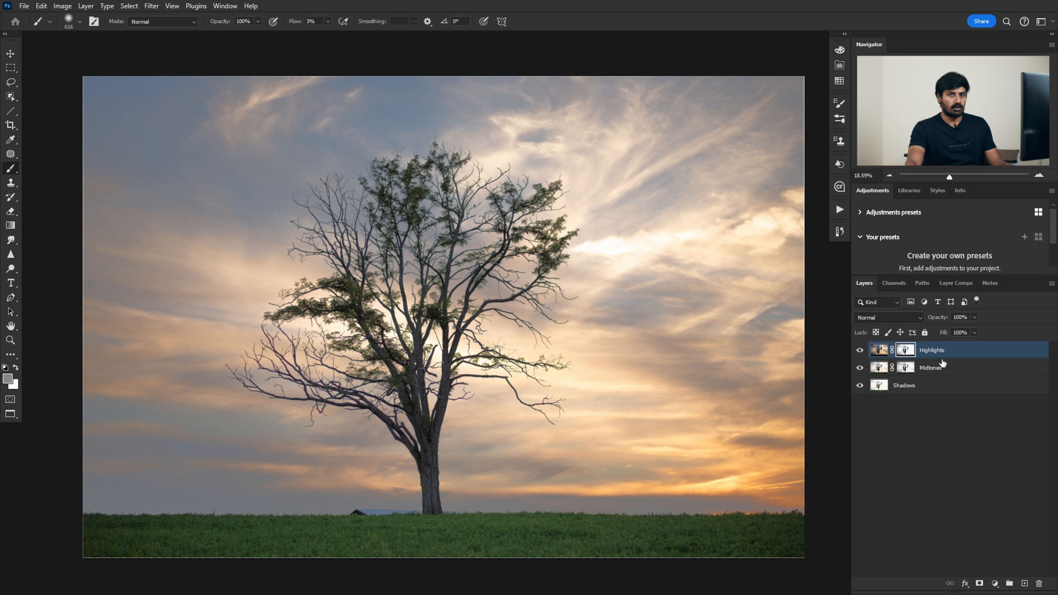
alt+click(906, 350)
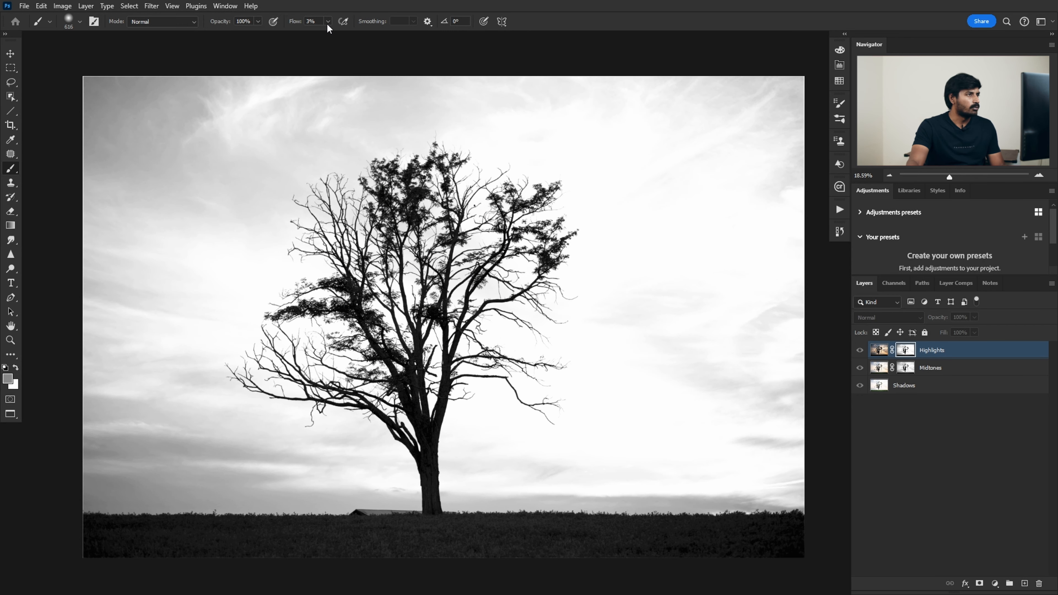
key(d)
key(x)
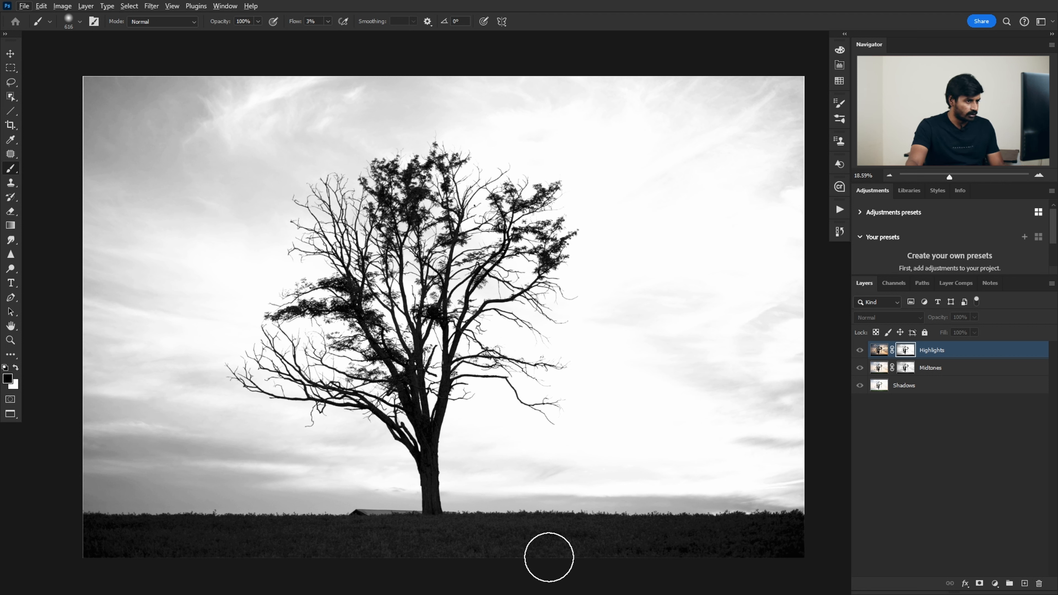
mouse_move(602, 561)
mouse_down()
mouse_move(626, 568)
mouse_move(101, 563)
mouse_move(539, 543)
mouse_move(168, 560)
mouse_up()
alt+click(907, 353)
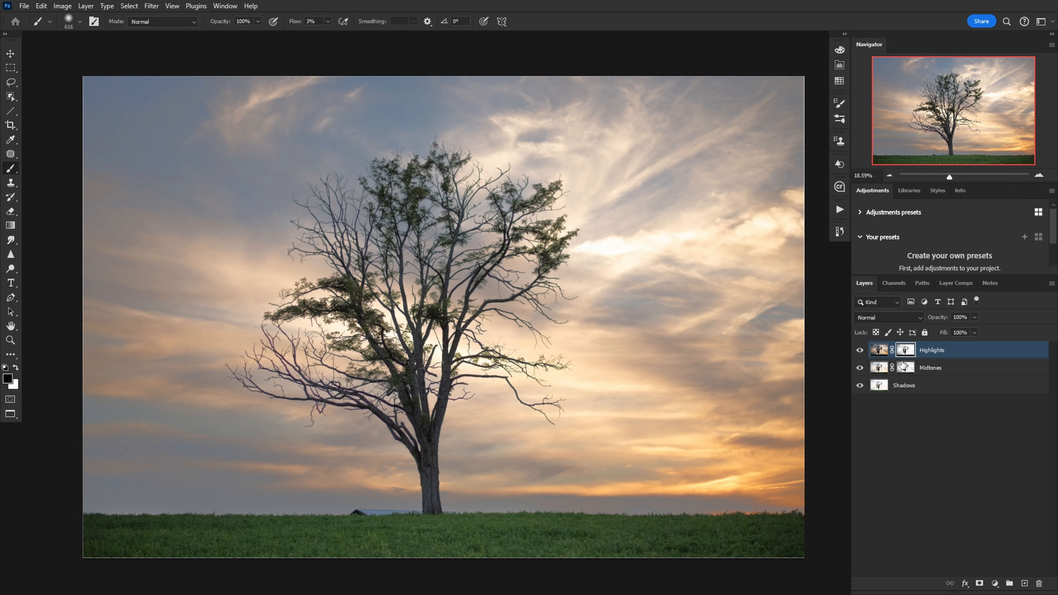
Add a Curves adjustment layer above Highlights and raise contrast by moving its white and black input points slightly inward
click(879, 349)
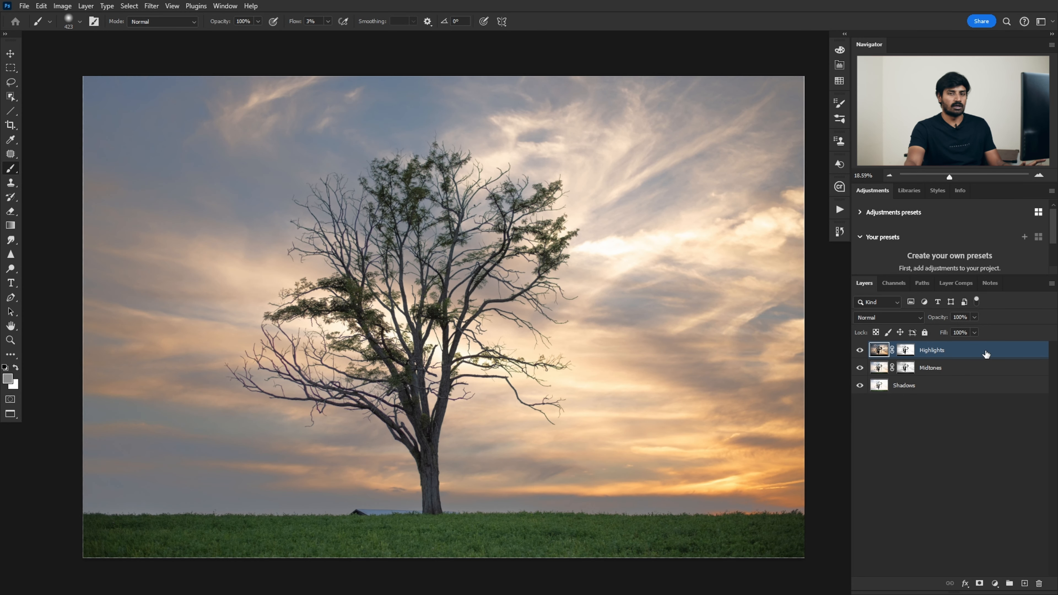
click(995, 584)
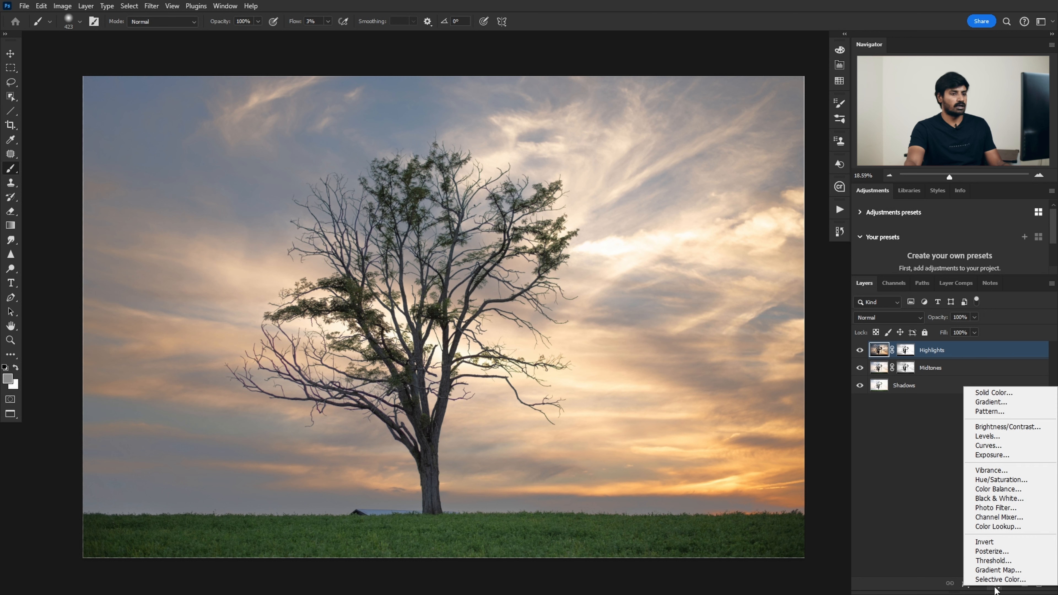
click(1000, 444)
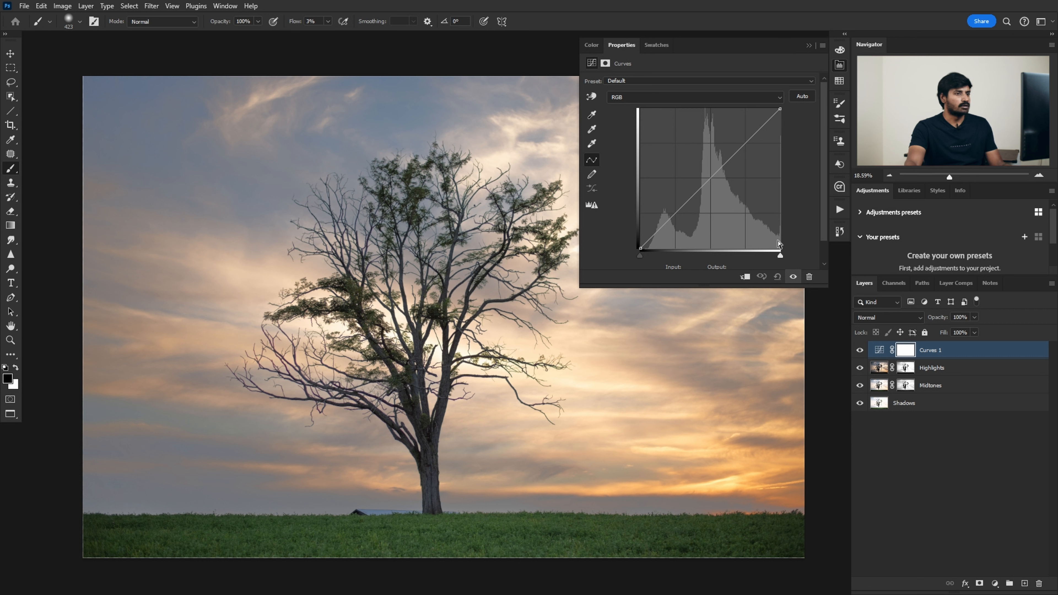
drag(779, 257, 772, 256)
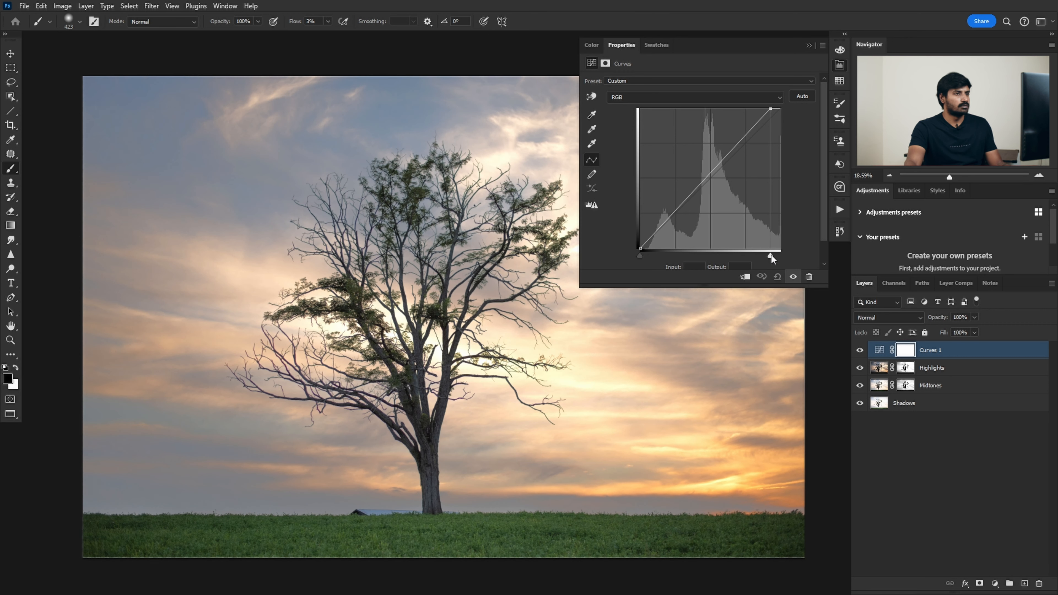
drag(640, 254, 645, 255)
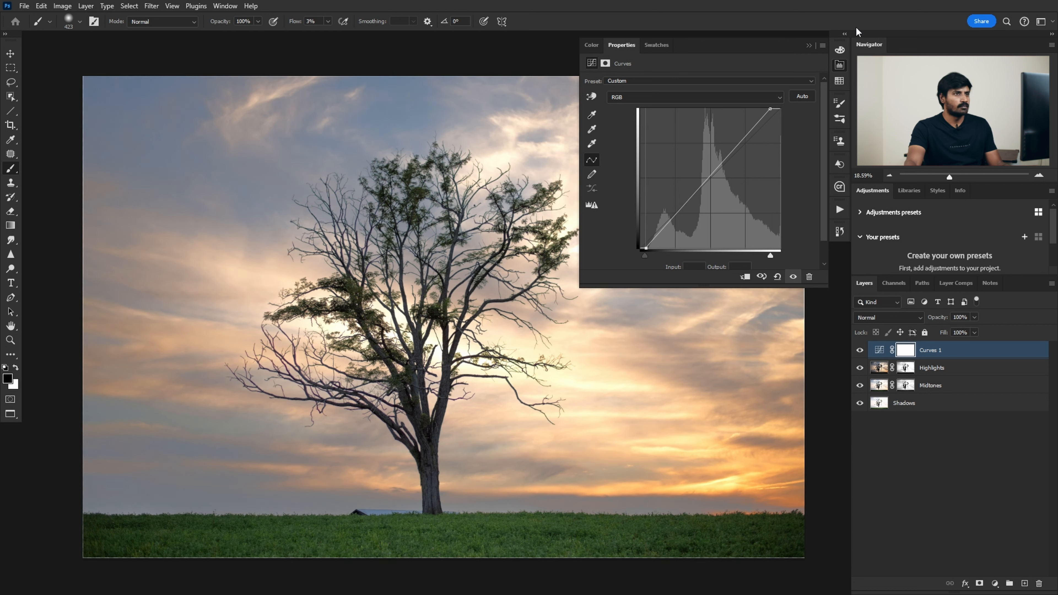
click(809, 45)
Compare the image with and without the Curves 1 adjustment
click(860, 351)
click(860, 351)
click(860, 351)
click(859, 352)
click(860, 354)
click(860, 354)
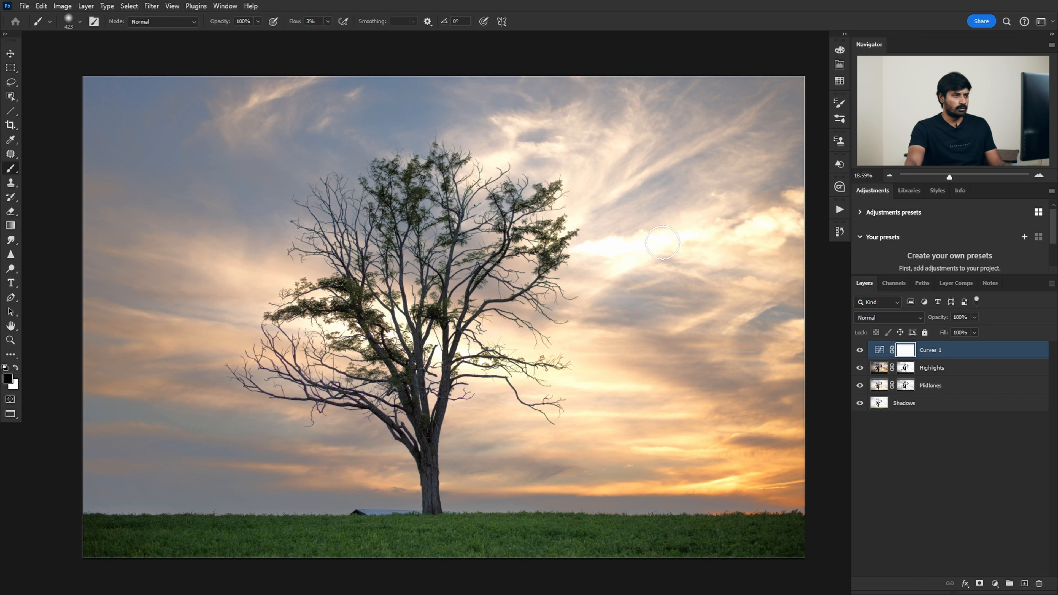
Add a Color Lookup adjustment layer above Curves 1, try several 3D LUTs and choose Crisp_Warm.look
click(995, 355)
click(996, 584)
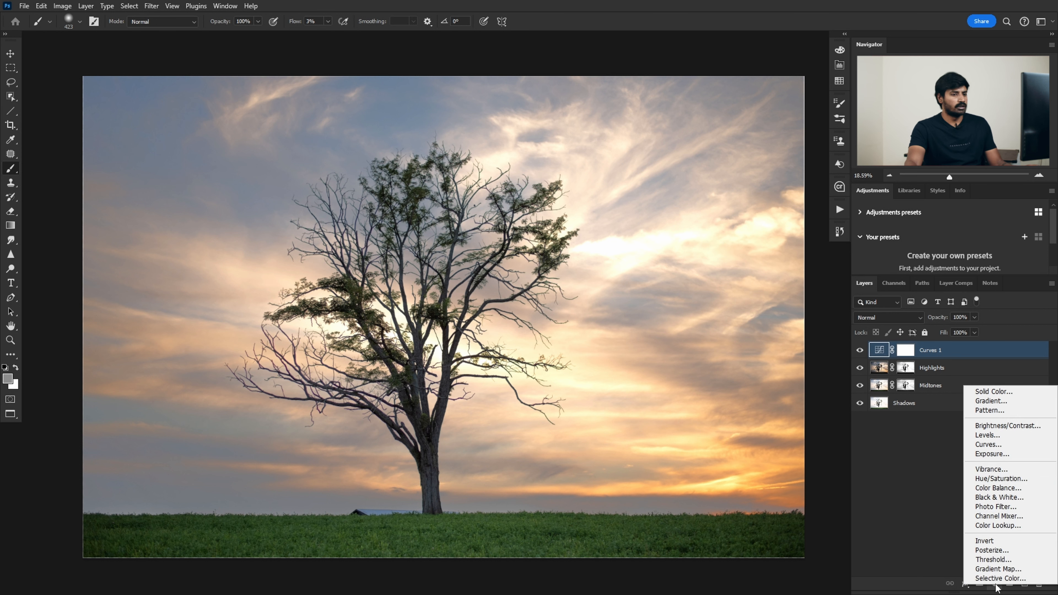
click(1016, 528)
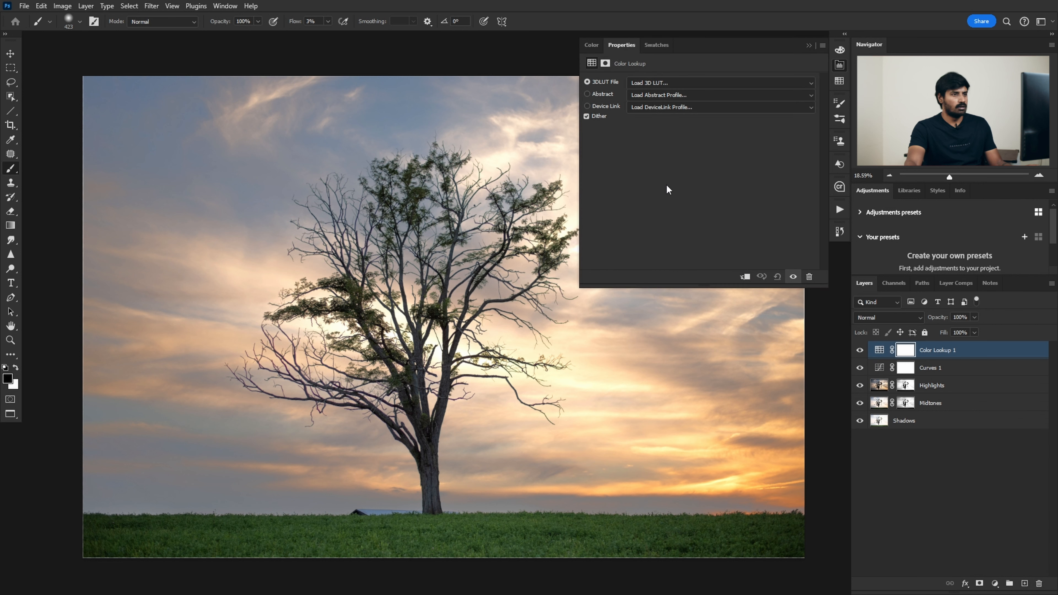
click(729, 83)
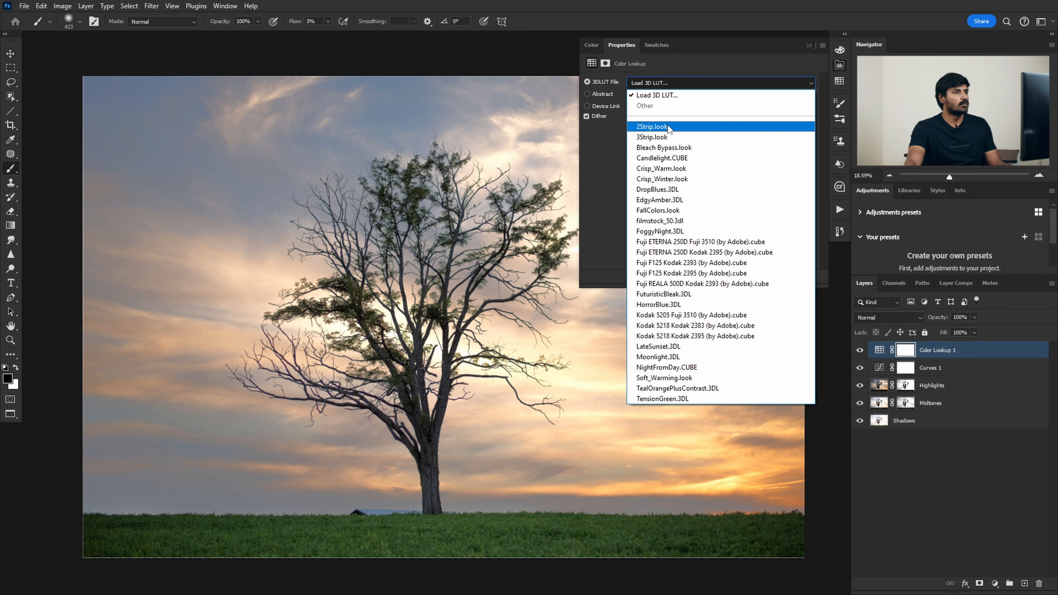
click(667, 125)
key(Down)
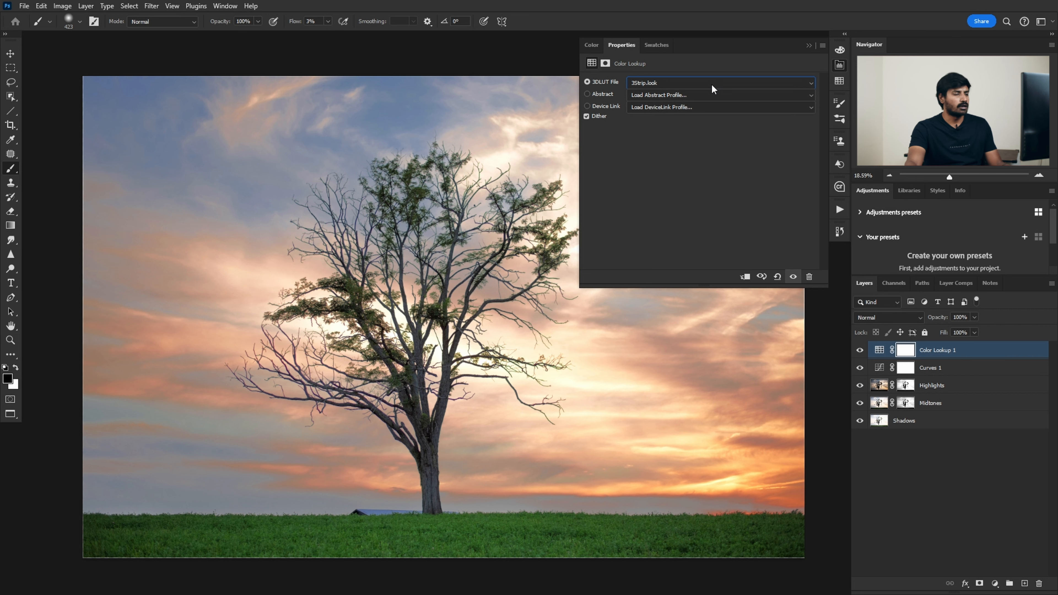
key(Down)
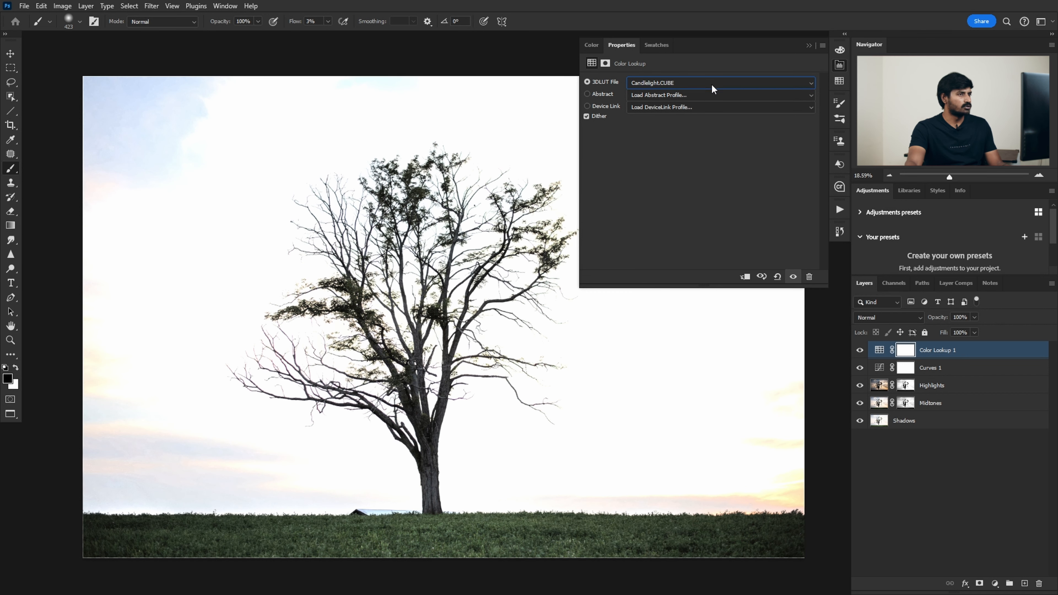
key(Down)
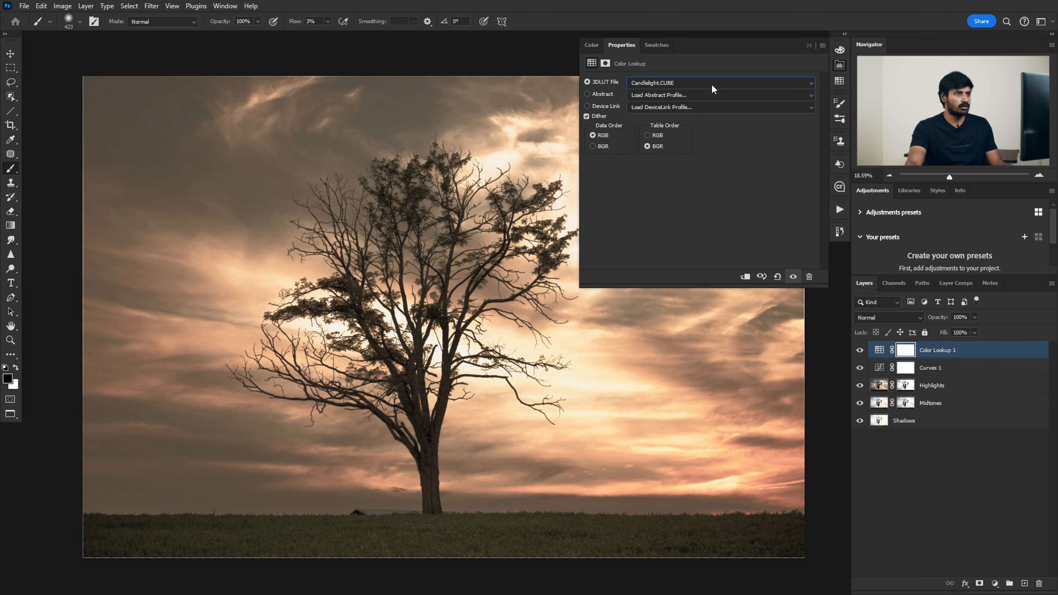
key(Down)
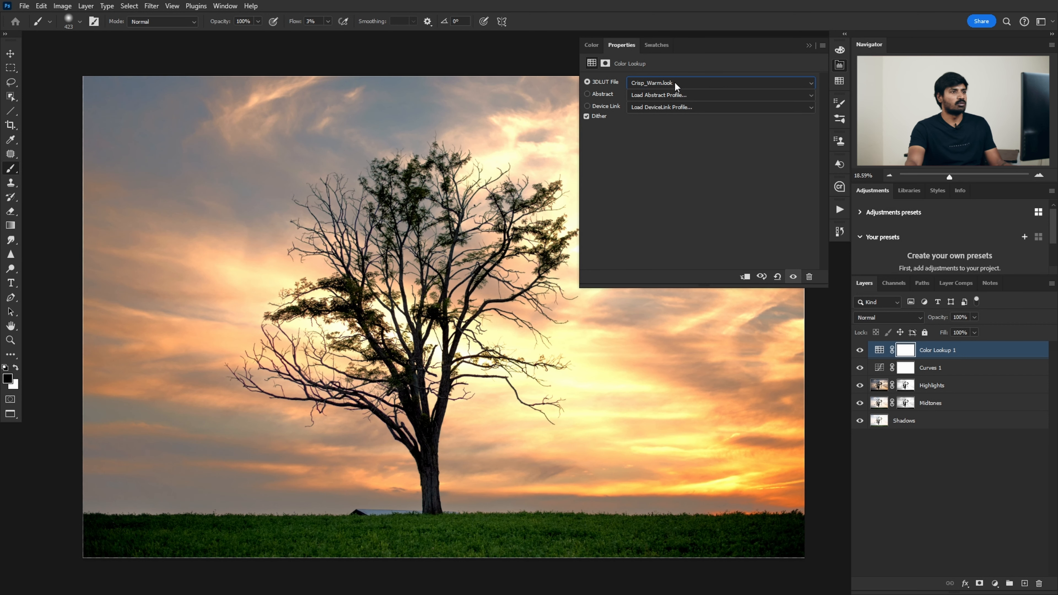
Reduce the Color Lookup 1 layer's opacity to 53%
click(808, 45)
click(975, 318)
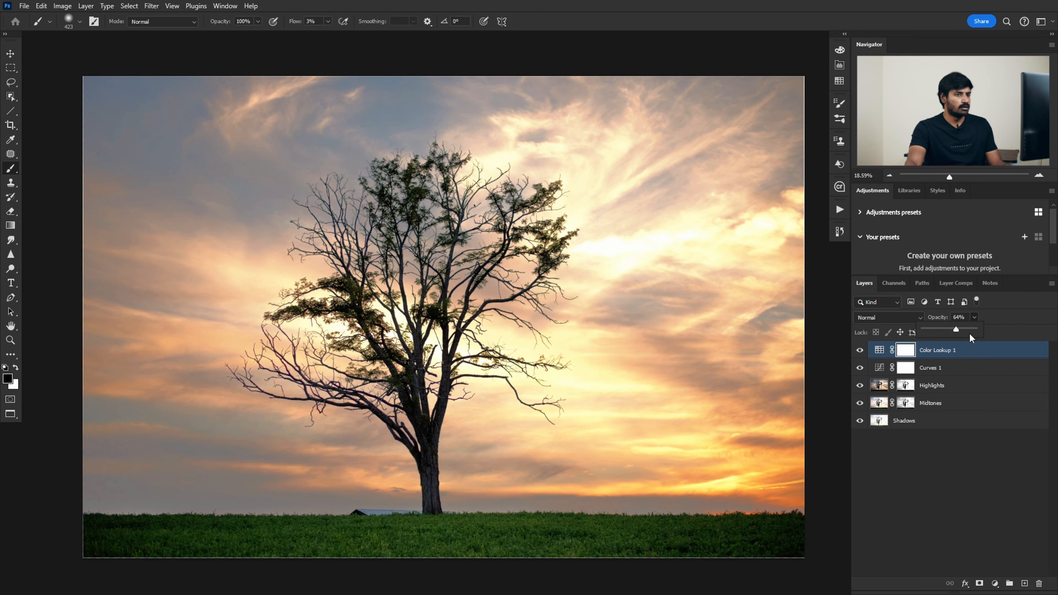
drag(956, 330, 926, 332)
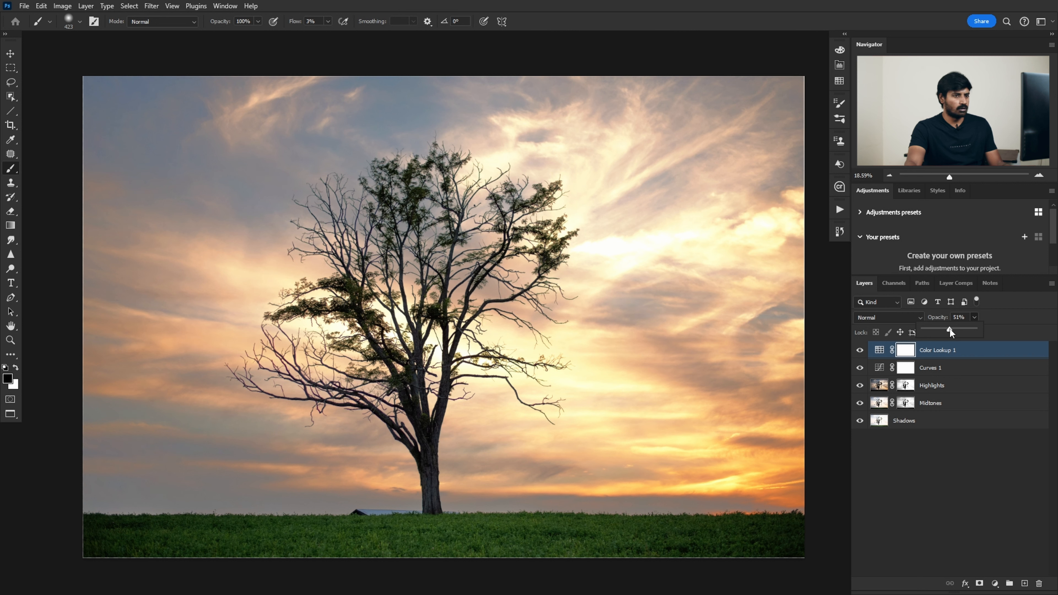
Use Apply Image on the Color Lookup 1 mask to limit the effect by luminosity, and inspect the mask
click(879, 350)
click(906, 352)
click(57, 6)
click(94, 167)
key(Return)
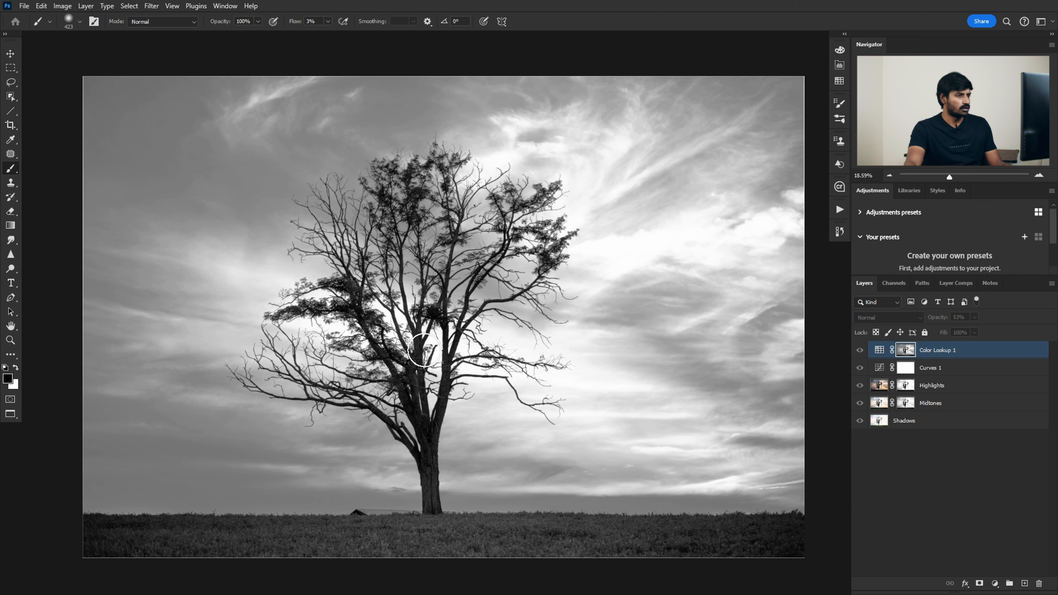
alt+click(904, 350)
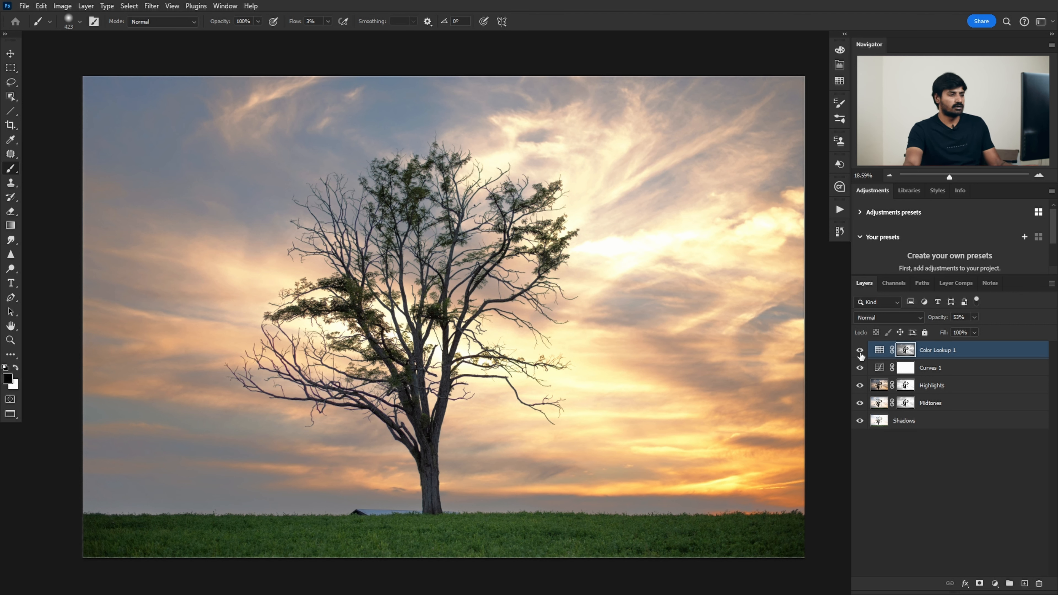
alt+click(904, 350)
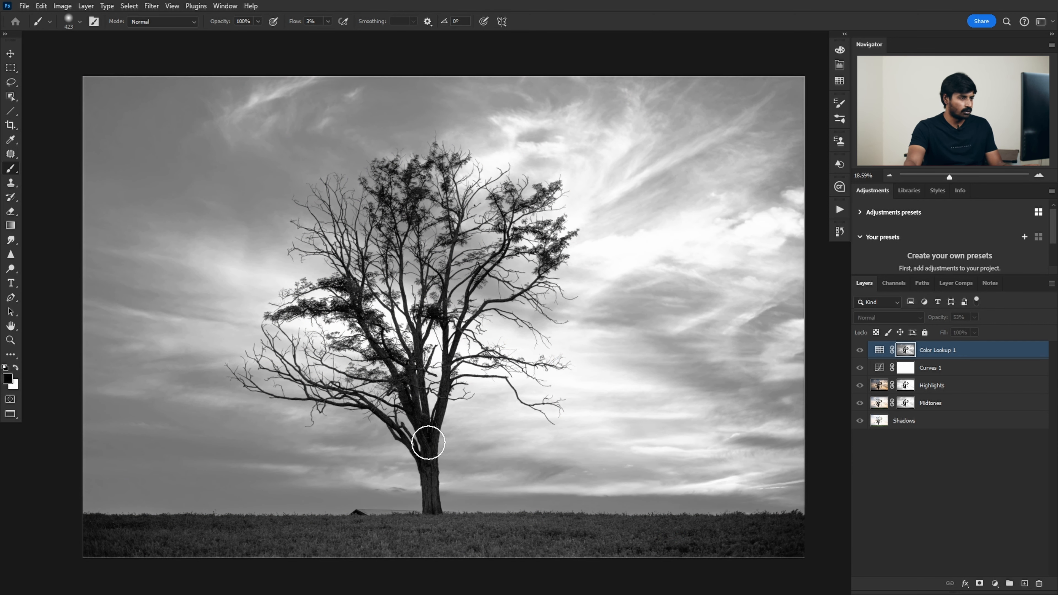
alt+click(906, 351)
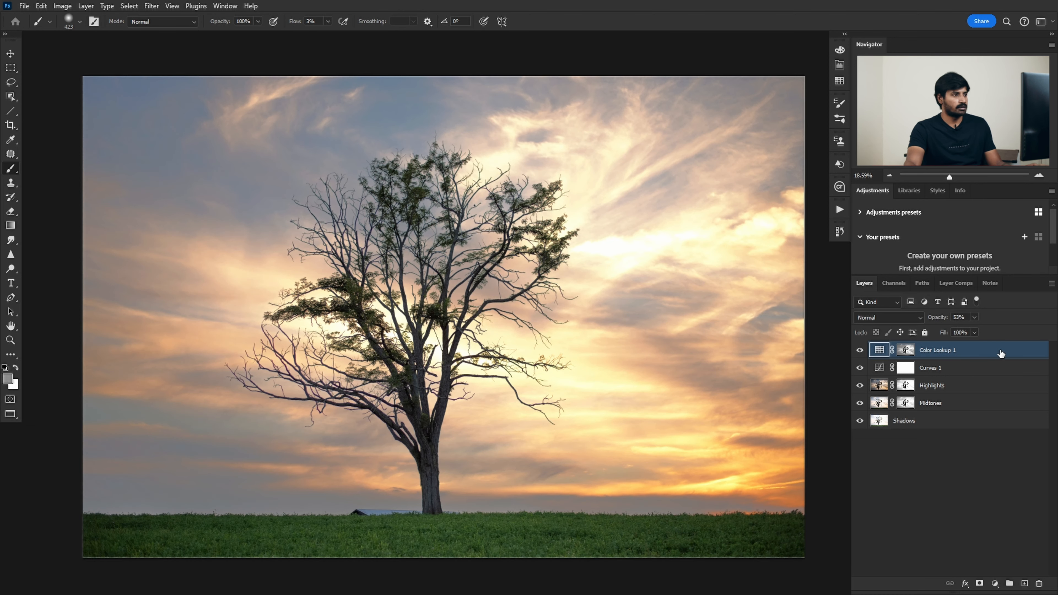
Add a black-to-white Gradient Map adjustment layer on top, blended as Soft Light at 42% opacity
click(996, 584)
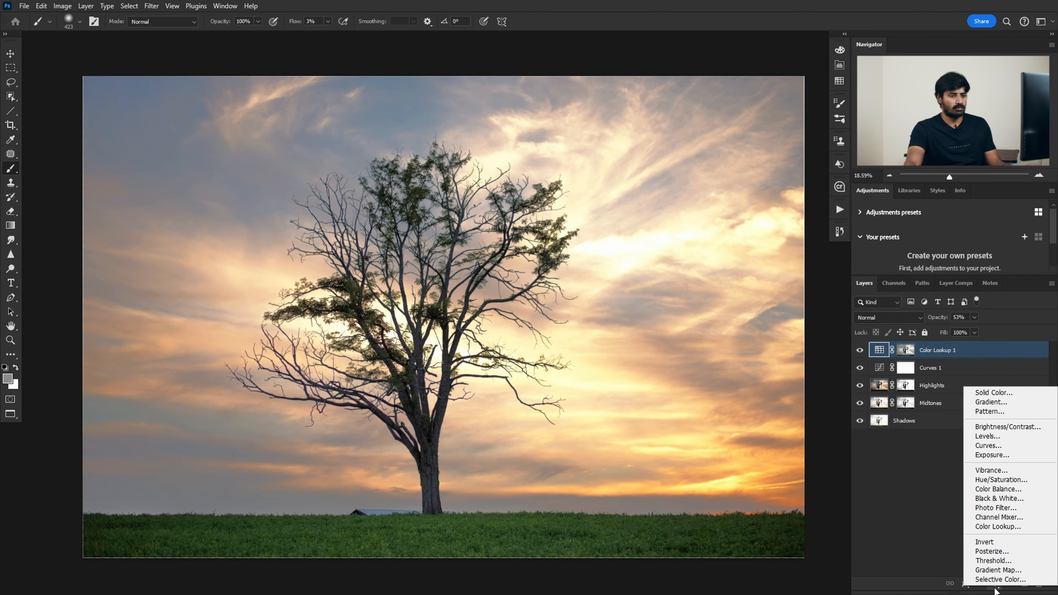
click(1002, 570)
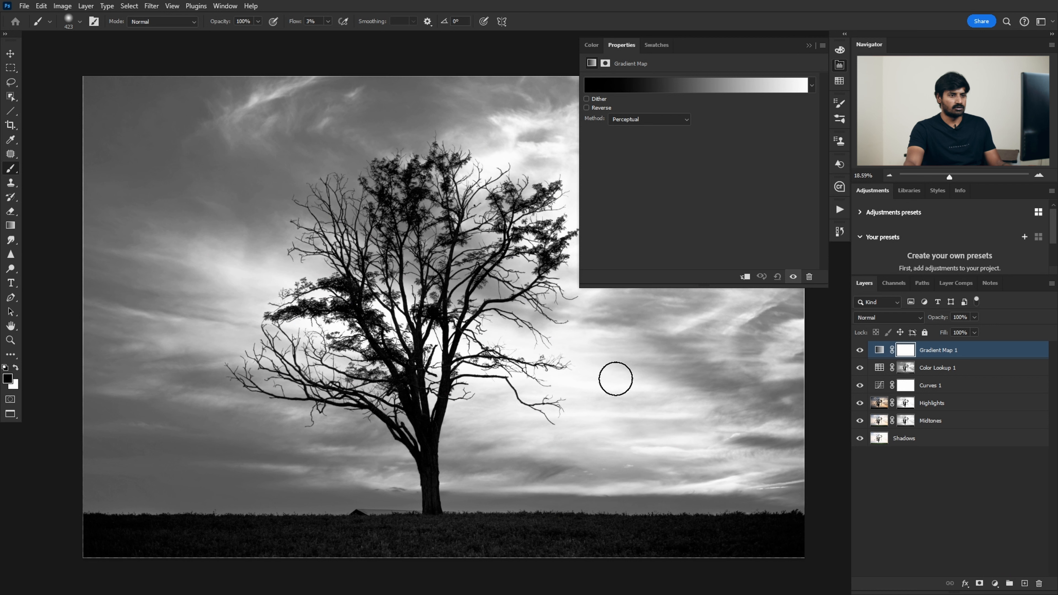
click(915, 318)
click(879, 425)
click(974, 317)
drag(952, 331, 949, 332)
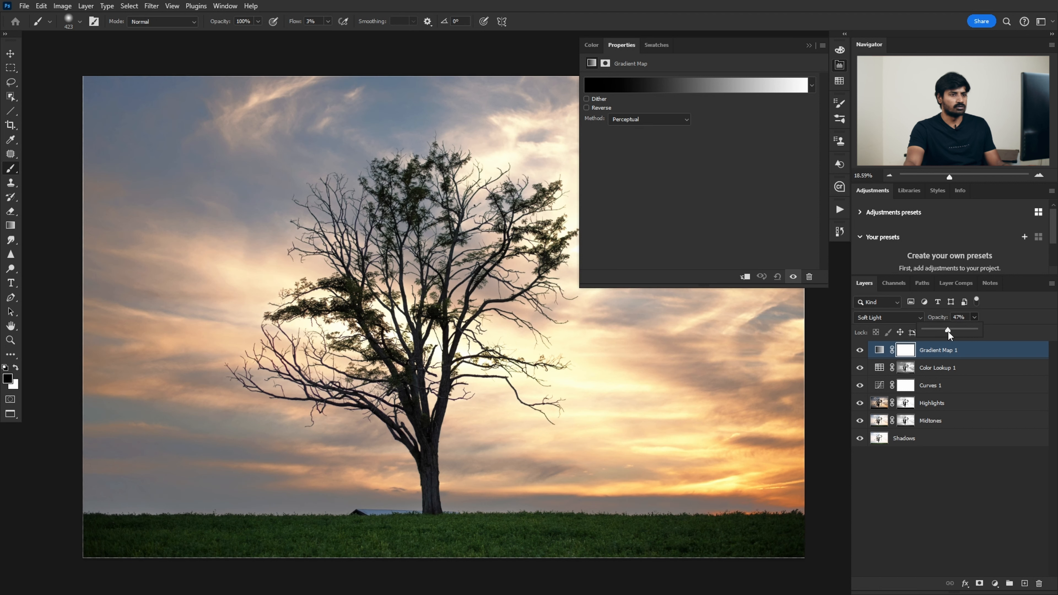
click(977, 368)
click(978, 355)
Open the Gradient Map's gradient for editing and change its type from Solid to Noise
click(720, 85)
key(Escape)
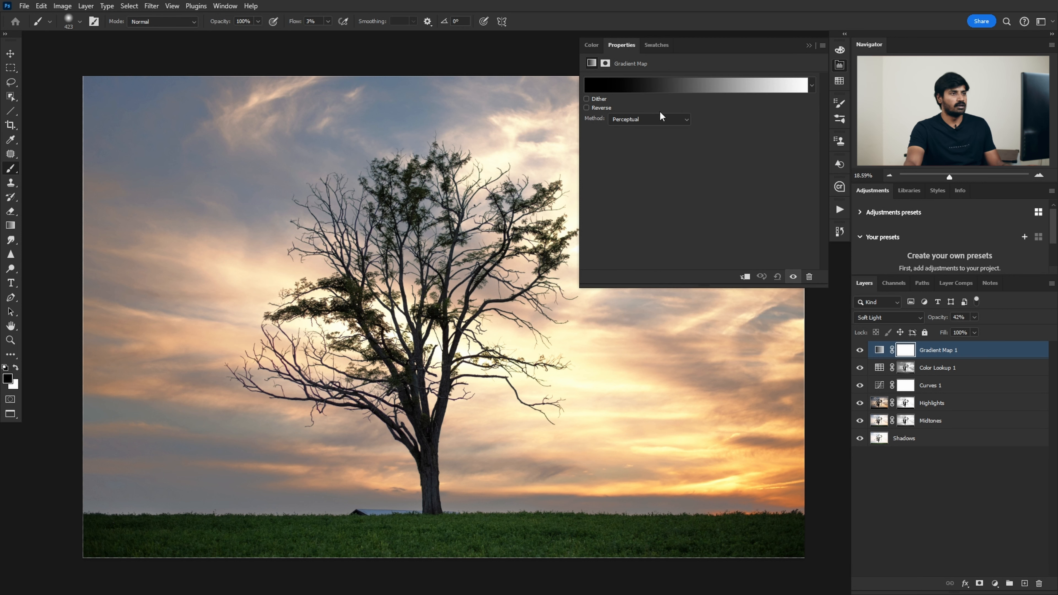
click(699, 86)
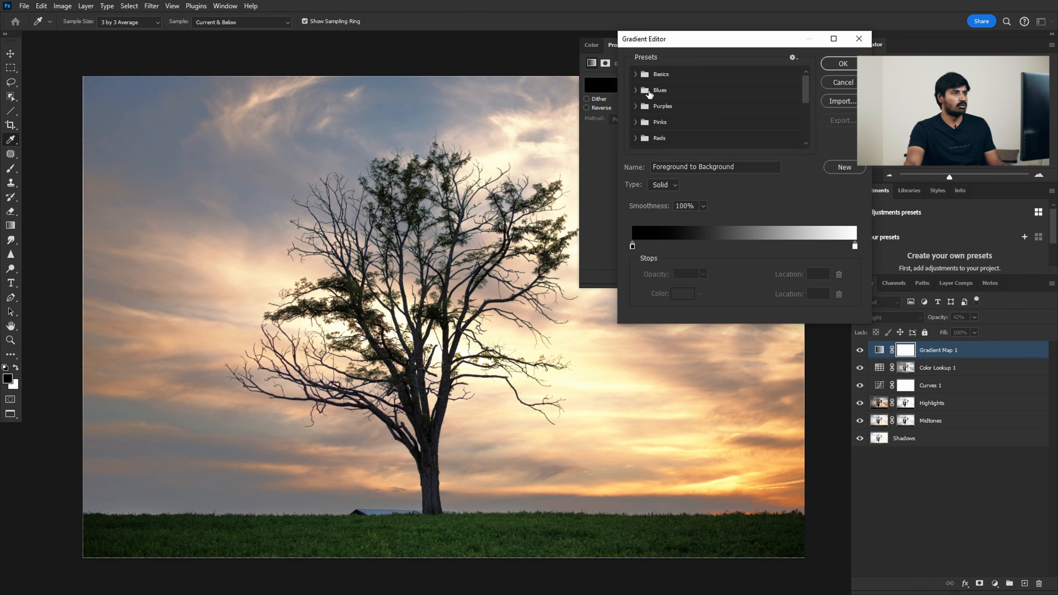
scroll(683, 83, down, 4)
scroll(685, 84, up, 4)
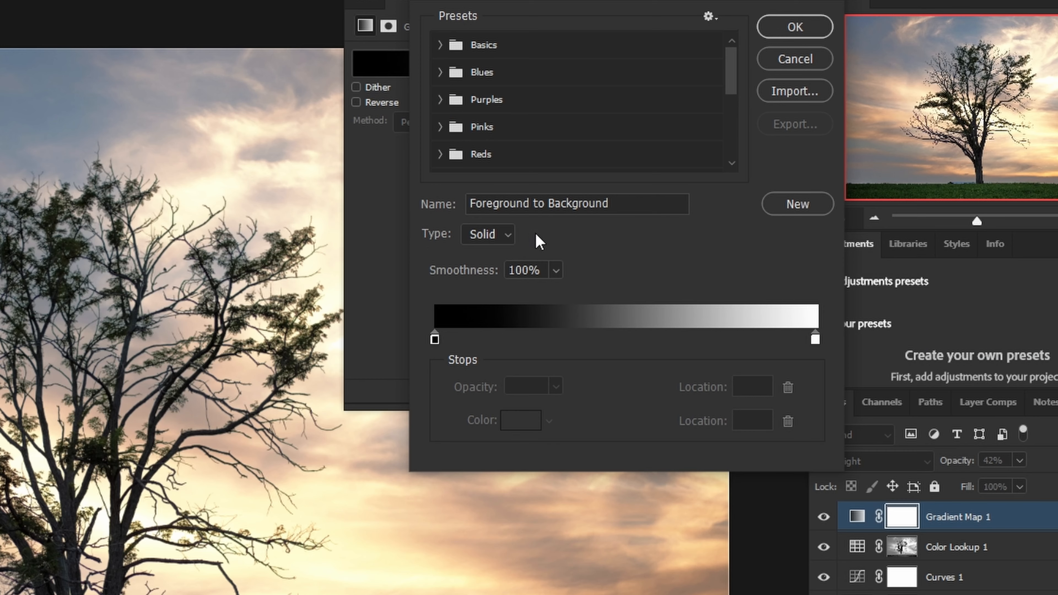
click(508, 239)
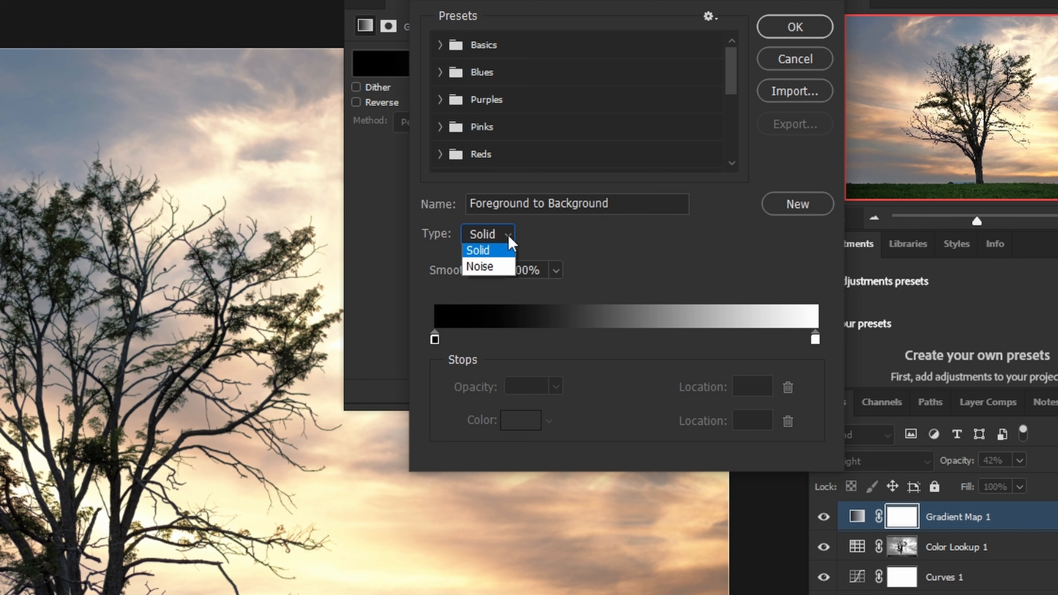
click(502, 269)
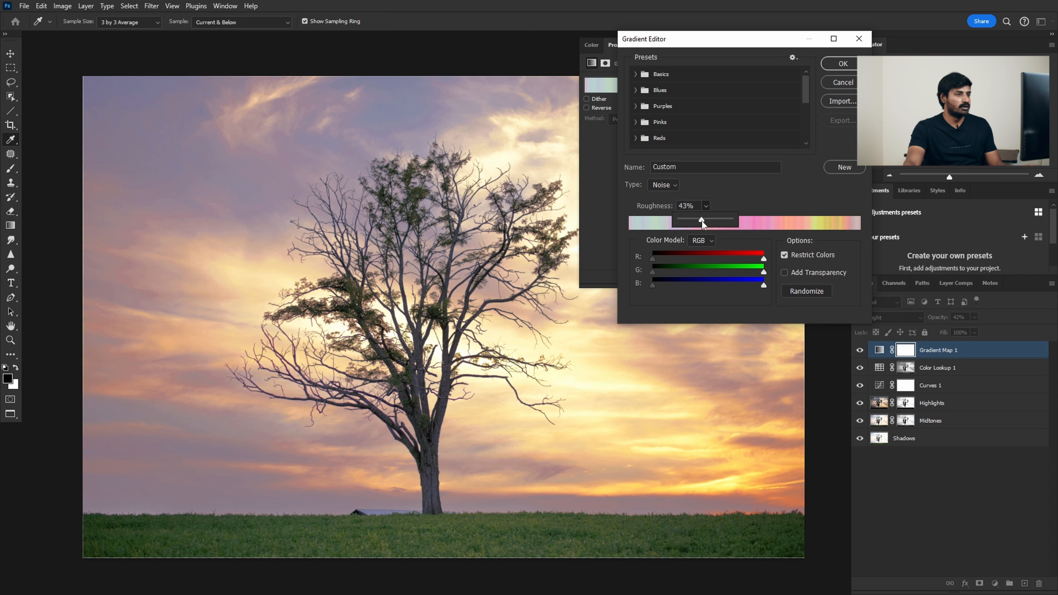
Try roughness values of 100% and 59% on the noise gradient, and settle on 30%
drag(698, 221, 743, 221)
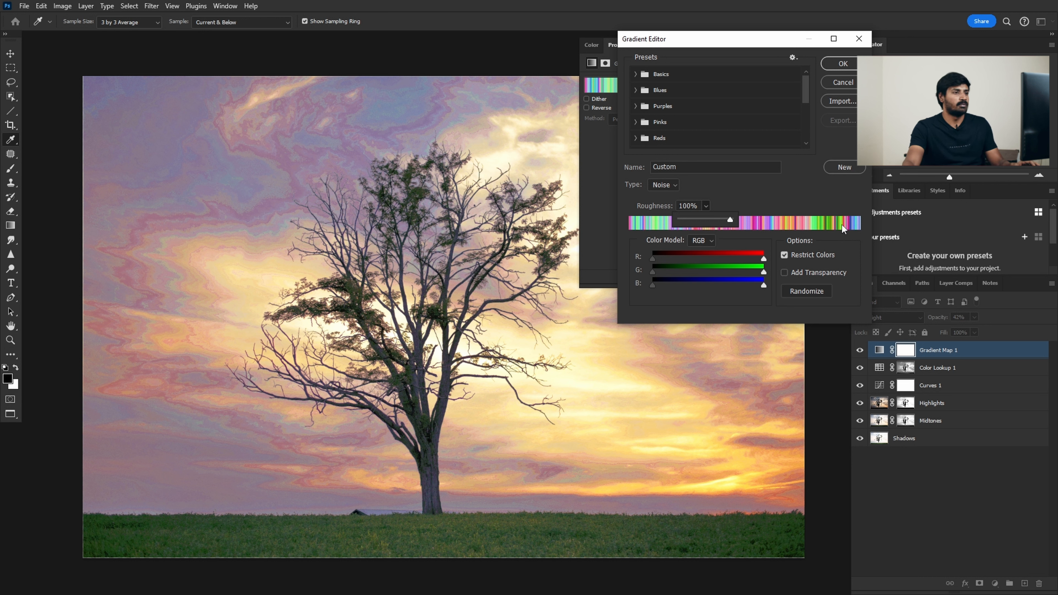
drag(731, 220, 711, 221)
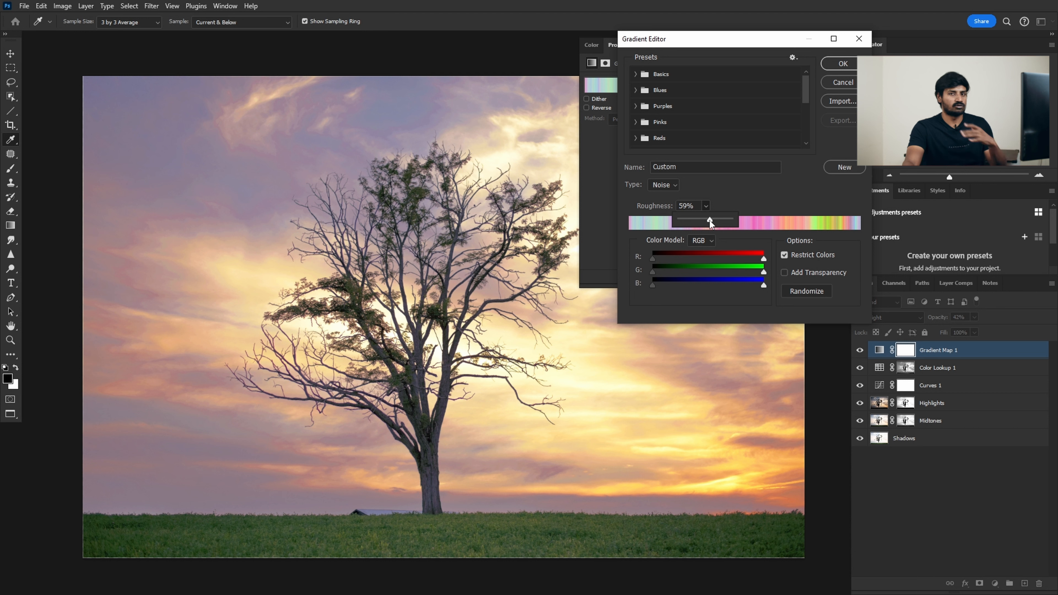
drag(709, 220, 675, 220)
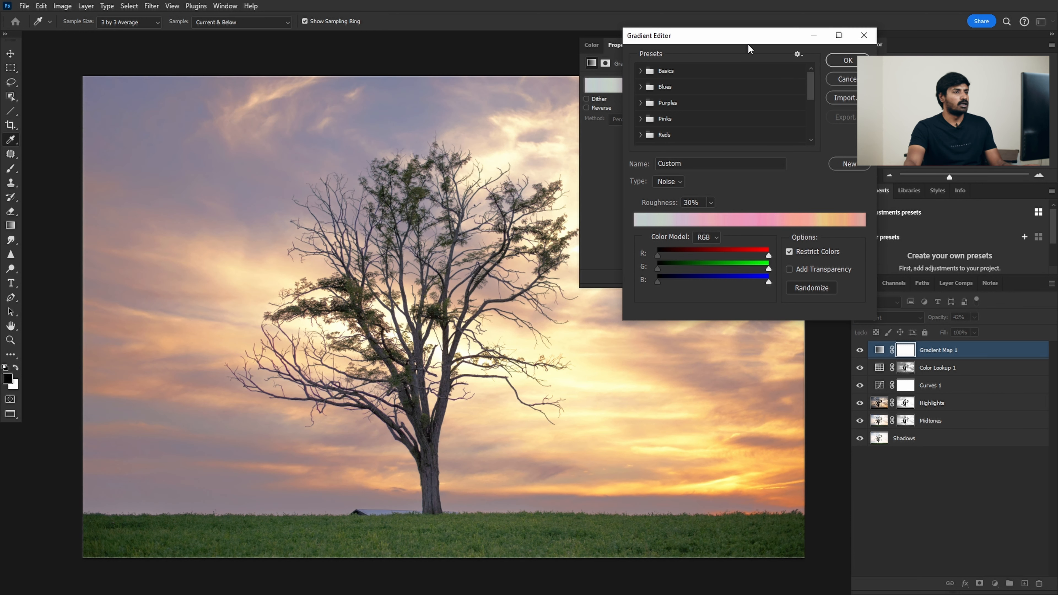
Randomize the noise gradient repeatedly, with Restrict Colors turned off, until it runs from magenta to blue, and accept it
drag(701, 39, 670, 44)
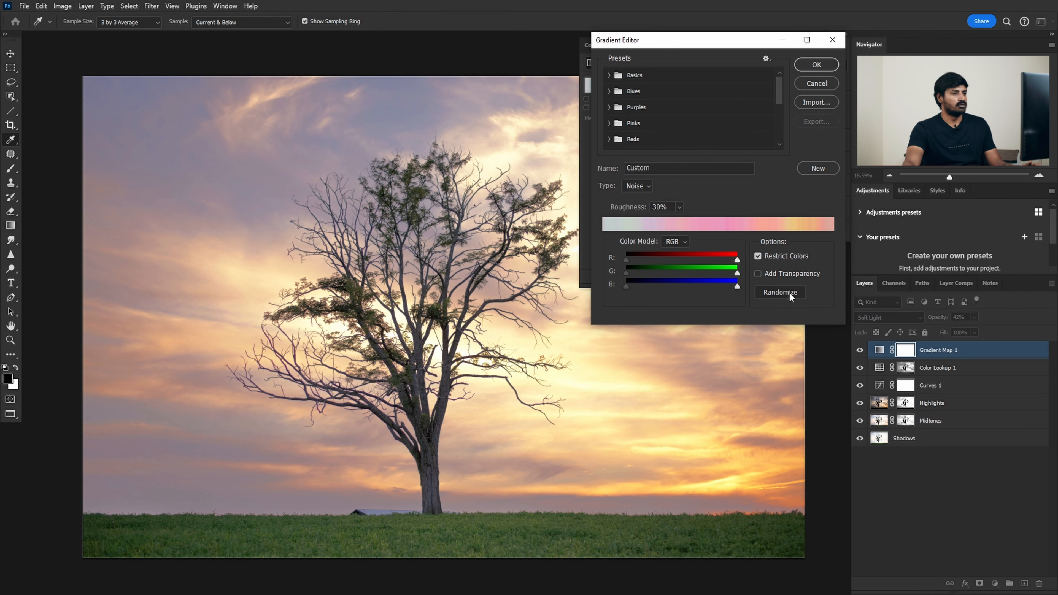
click(789, 293)
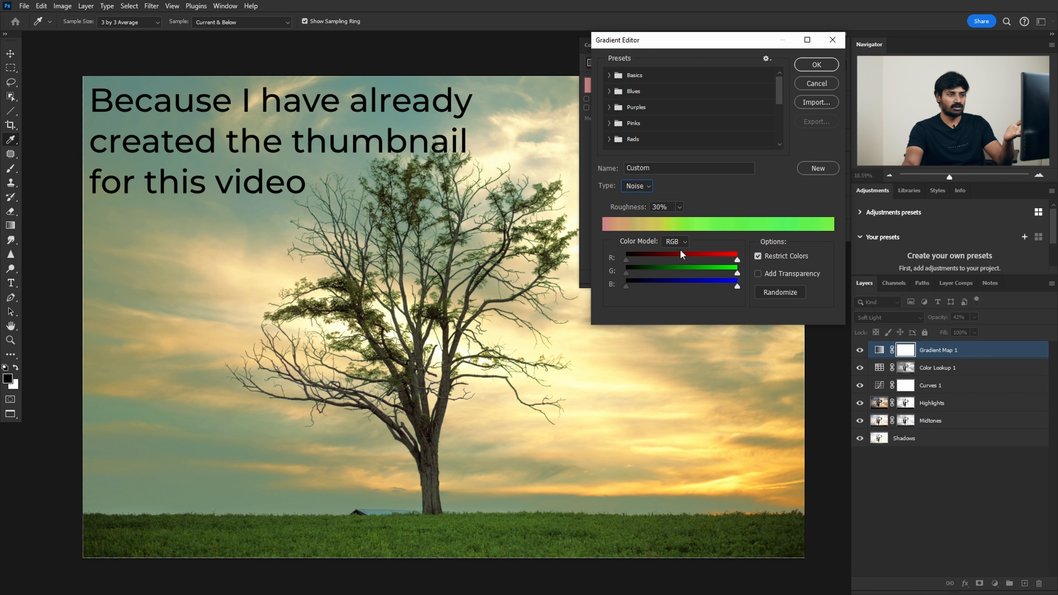
click(790, 290)
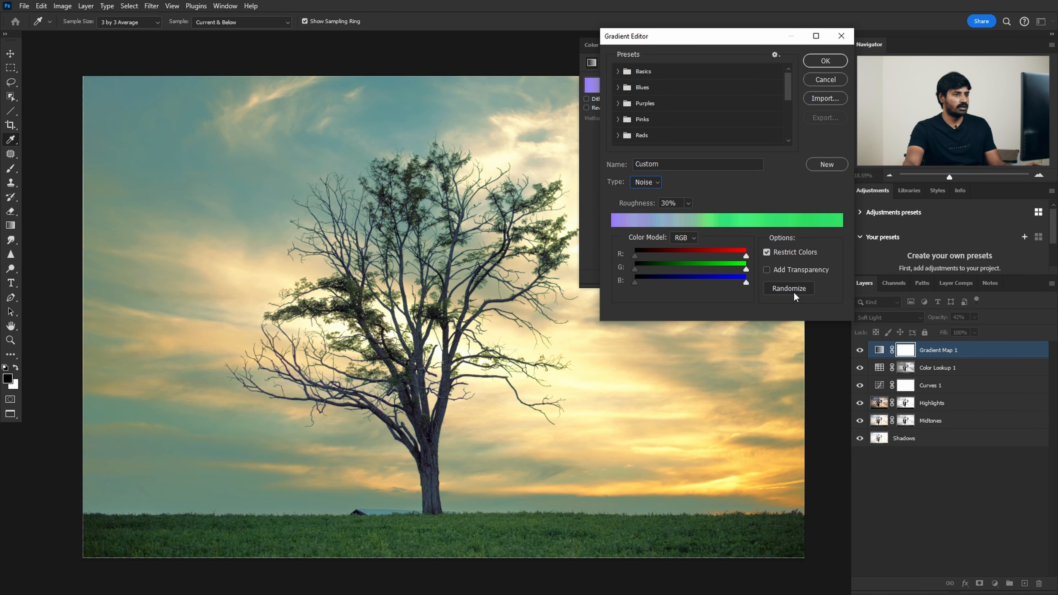
click(807, 294)
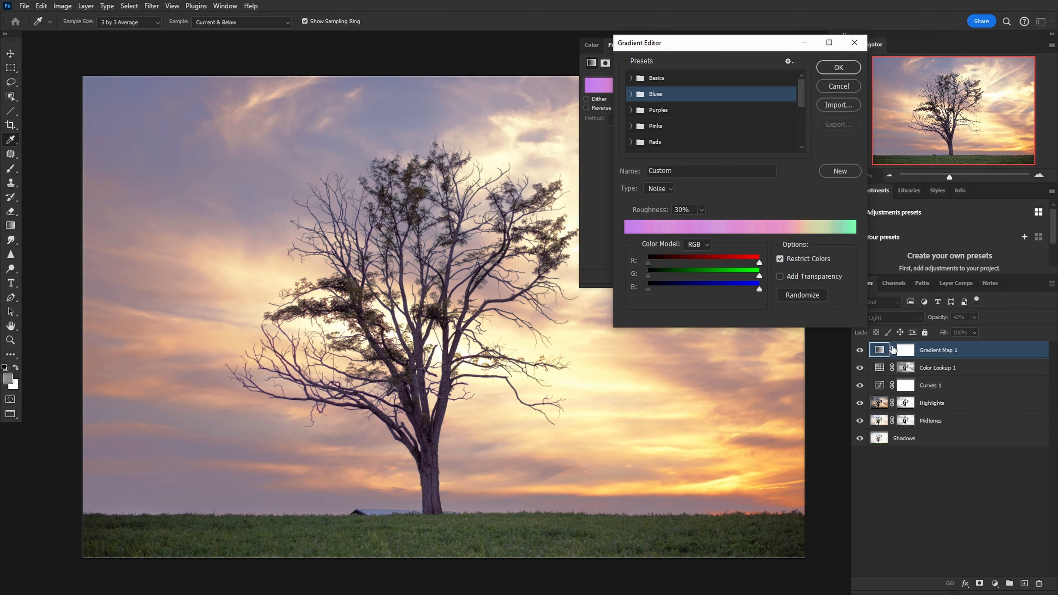
click(804, 294)
click(805, 294)
click(804, 295)
click(805, 295)
click(805, 295)
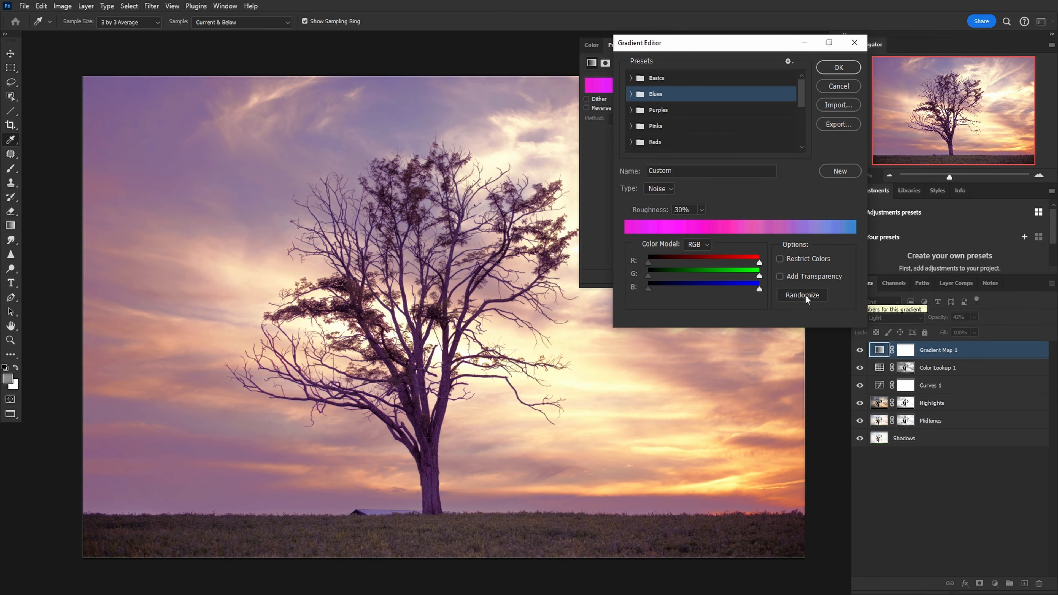
click(838, 69)
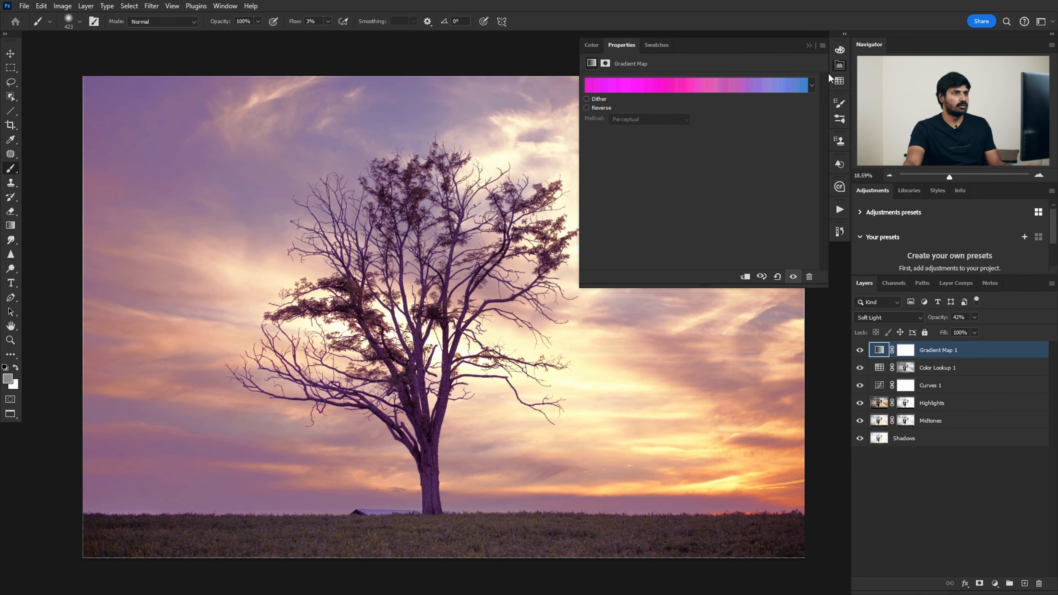
click(808, 46)
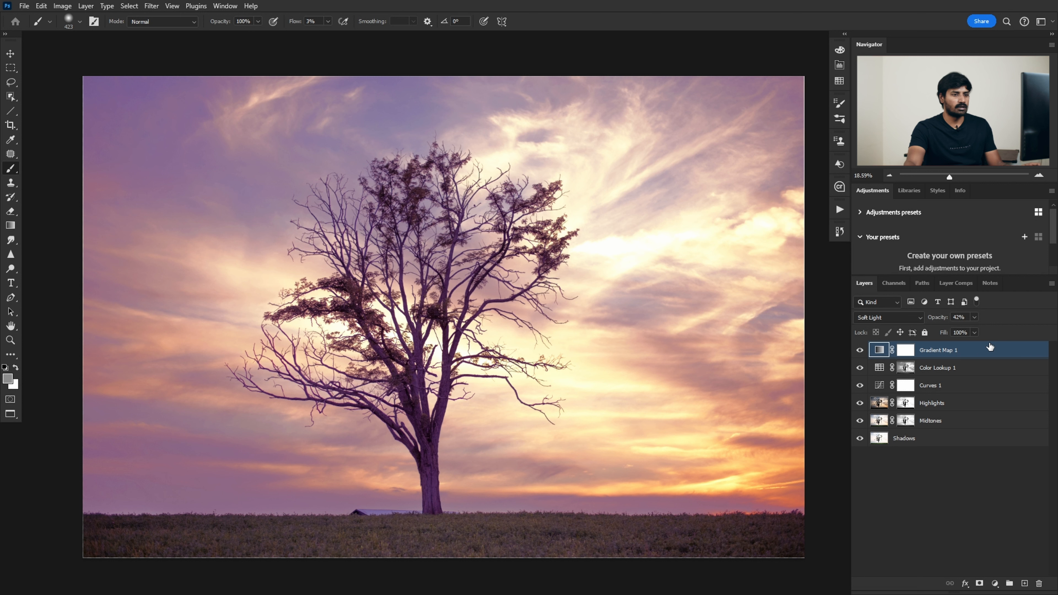
Copy the Color Lookup 1 layer mask onto Gradient Map 1, replacing its white mask, and compare the layer hidden and shown
click(906, 371)
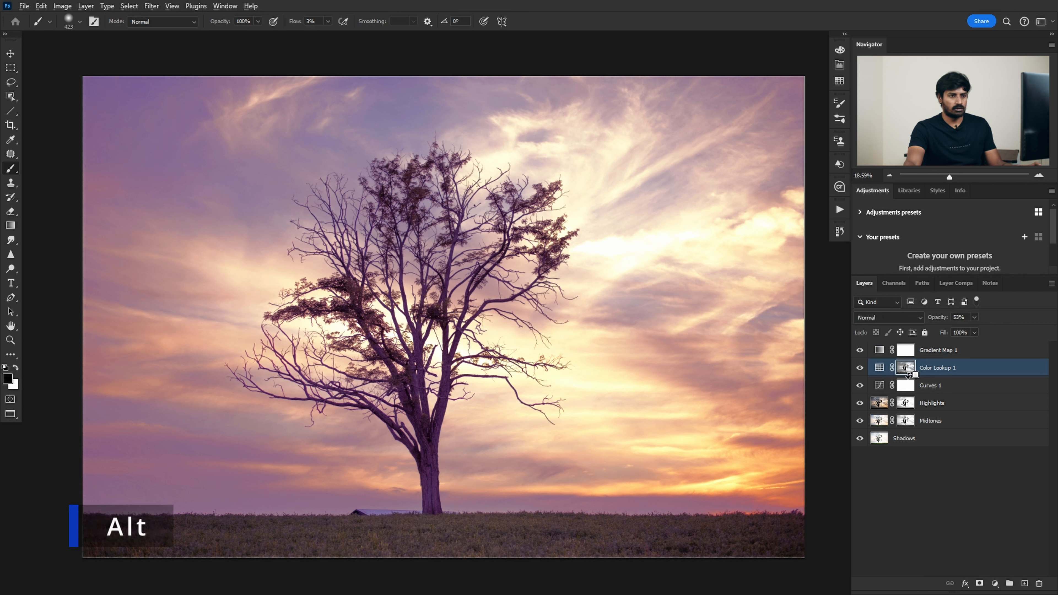
drag(909, 370, 906, 353)
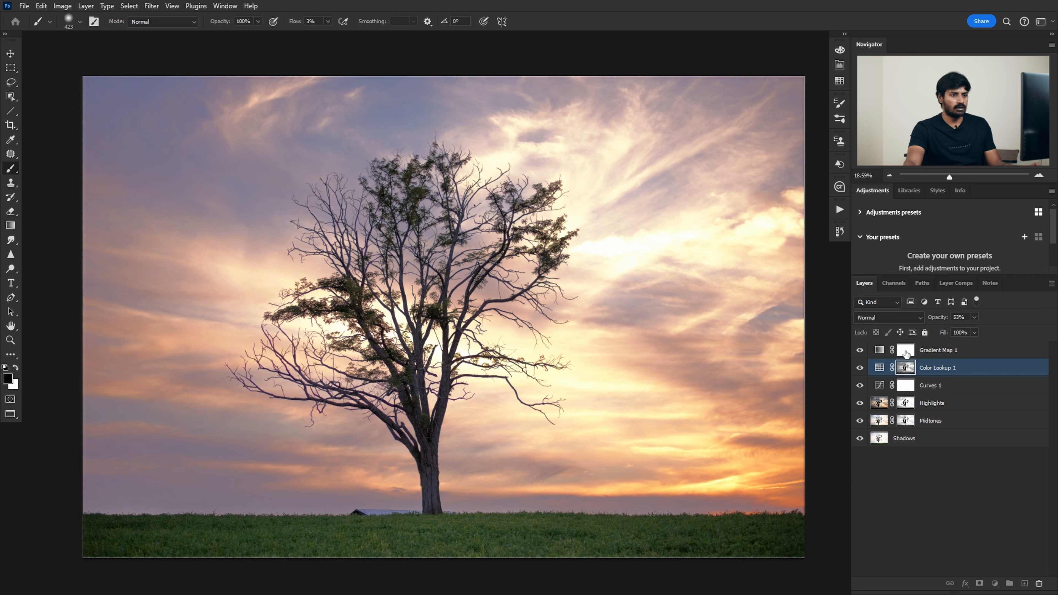
click(861, 351)
click(861, 351)
click(953, 353)
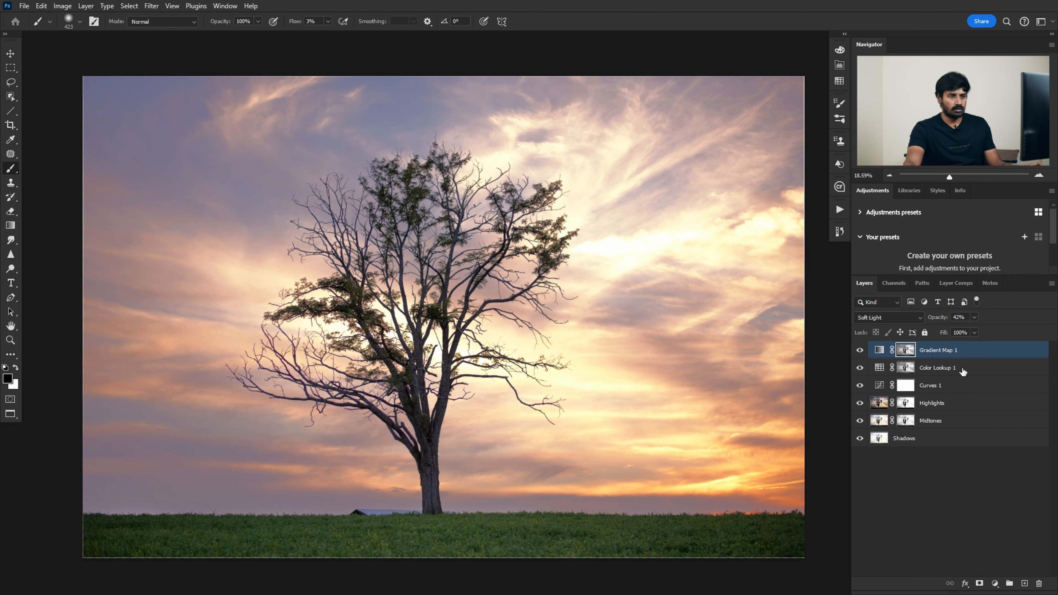
Duplicate the Shadows layer and delete the copy
drag(962, 443, 962, 434)
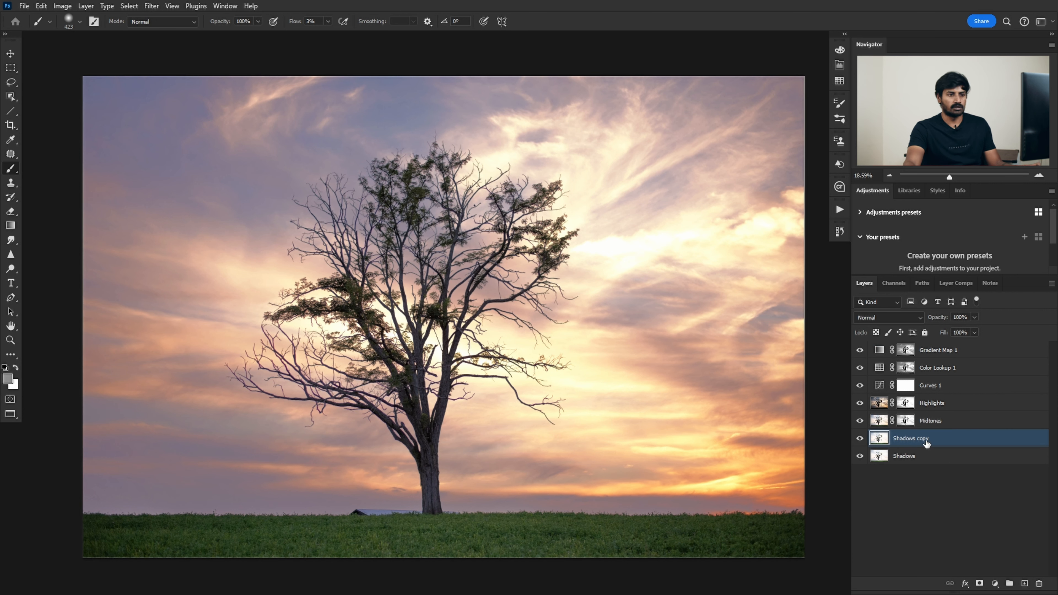
drag(955, 443, 1039, 584)
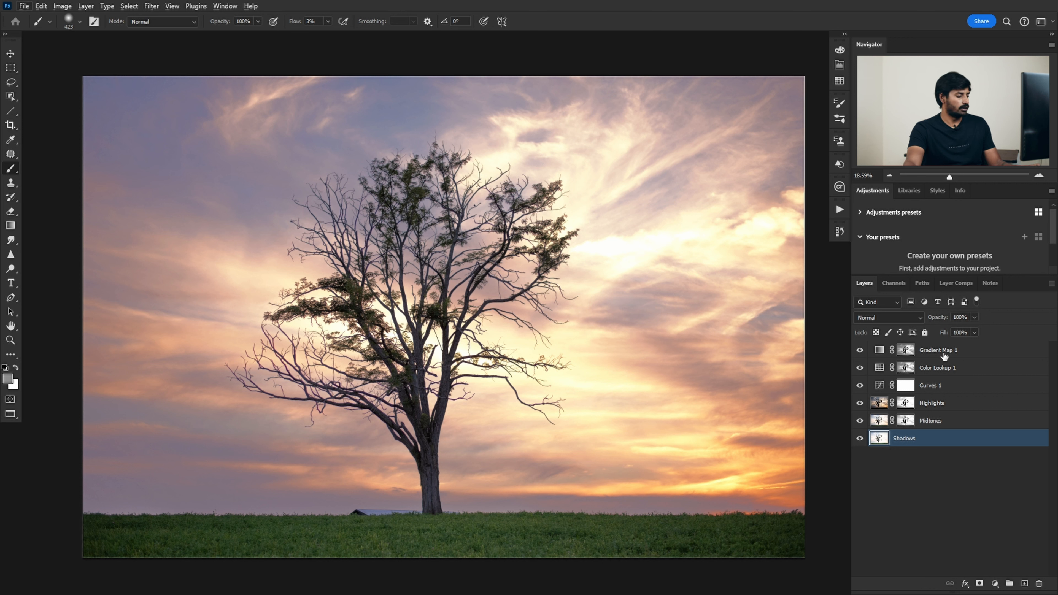
Add a Hue/Saturation adjustment layer above Gradient Map 1 with Master saturation raised to +35
click(861, 354)
click(905, 350)
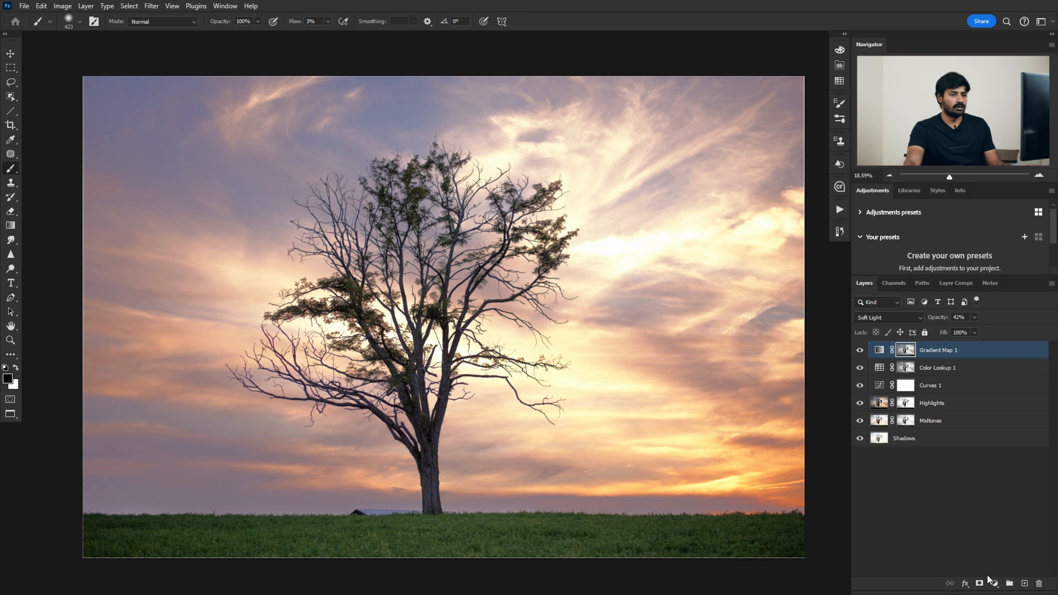
click(995, 583)
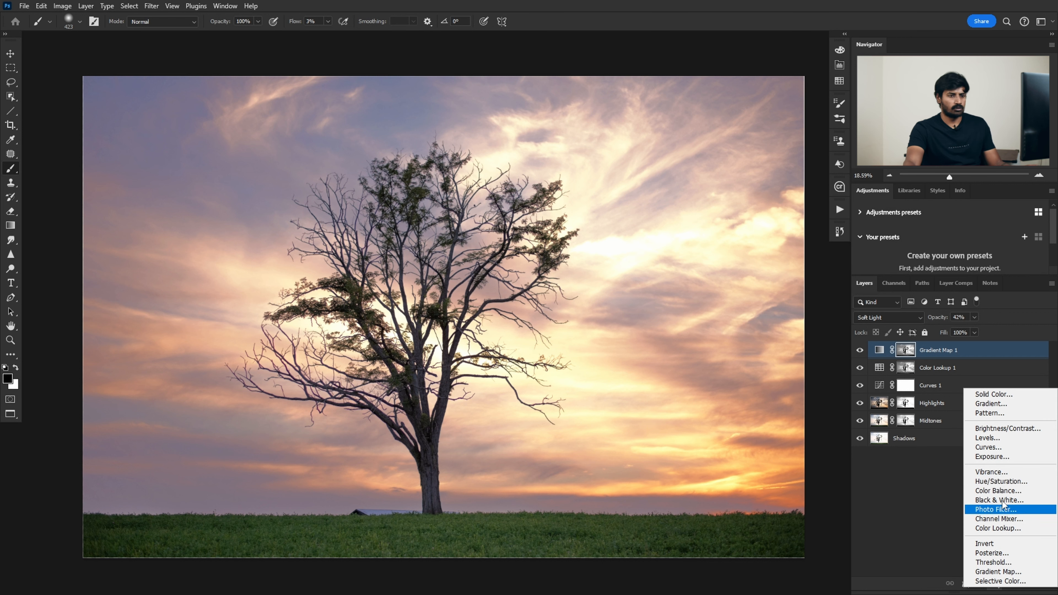
click(1003, 483)
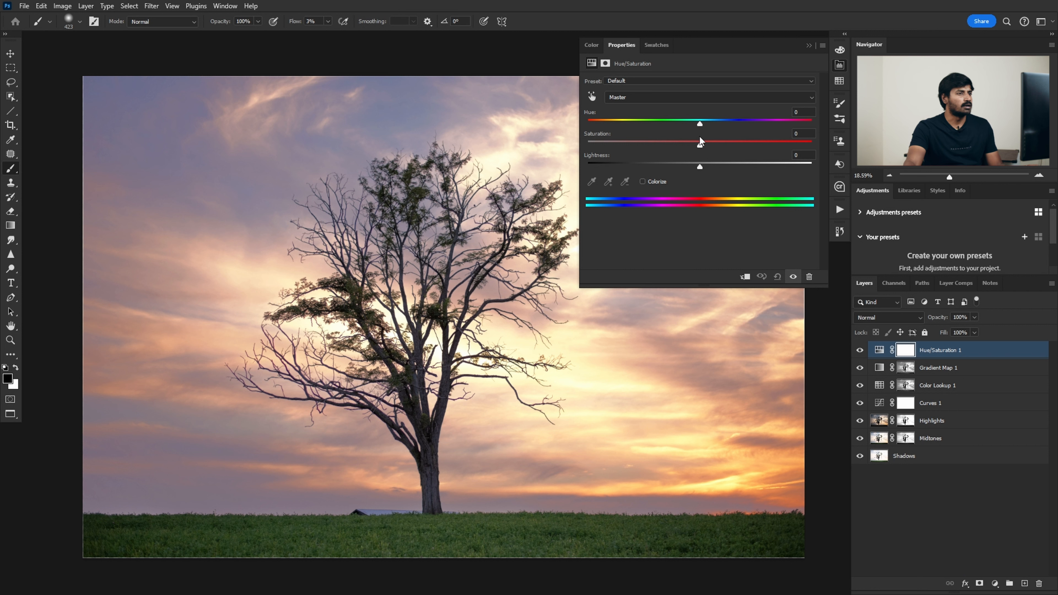
drag(701, 144, 742, 146)
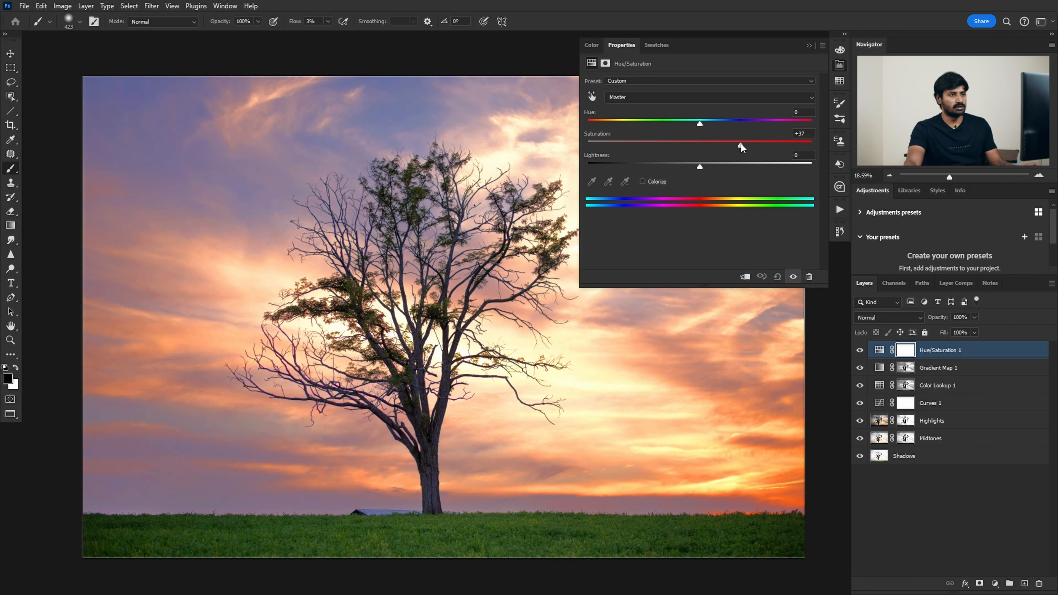
drag(741, 146, 739, 145)
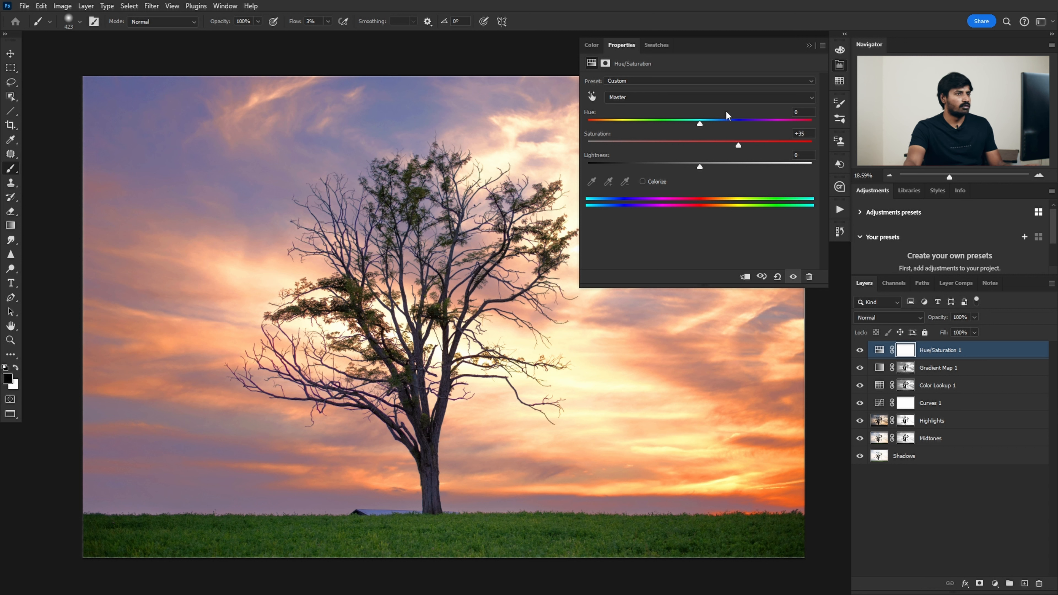
click(809, 45)
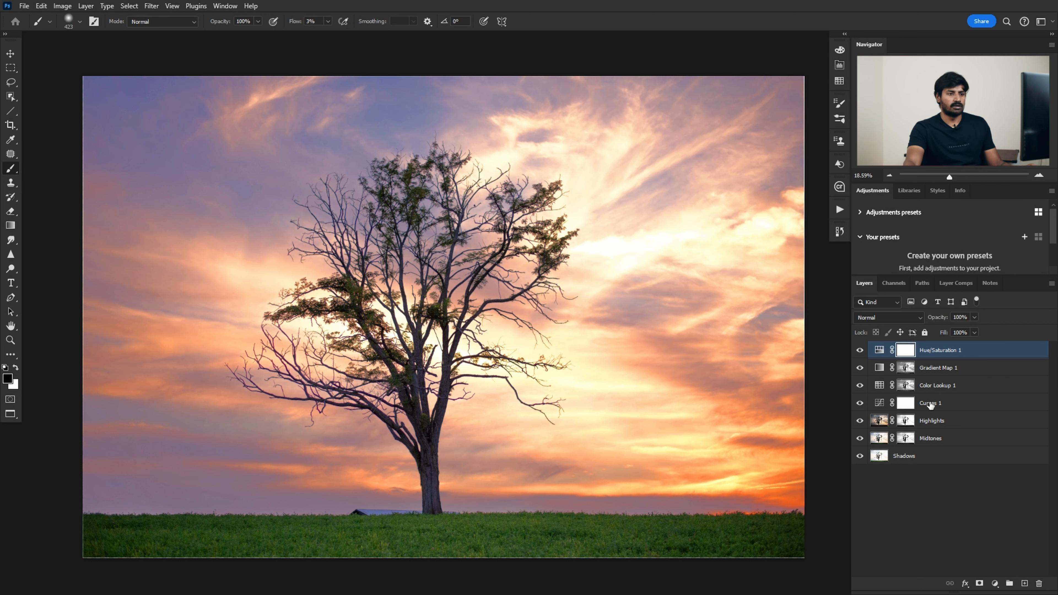
Copy the Gradient Map 1 layer mask onto Hue/Saturation 1, and inspect the copied mask on its own
mouse_move(896, 372)
mouse_down()
mouse_move(967, 373)
mouse_move(909, 375)
mouse_move(899, 362)
mouse_move(908, 357)
mouse_up()
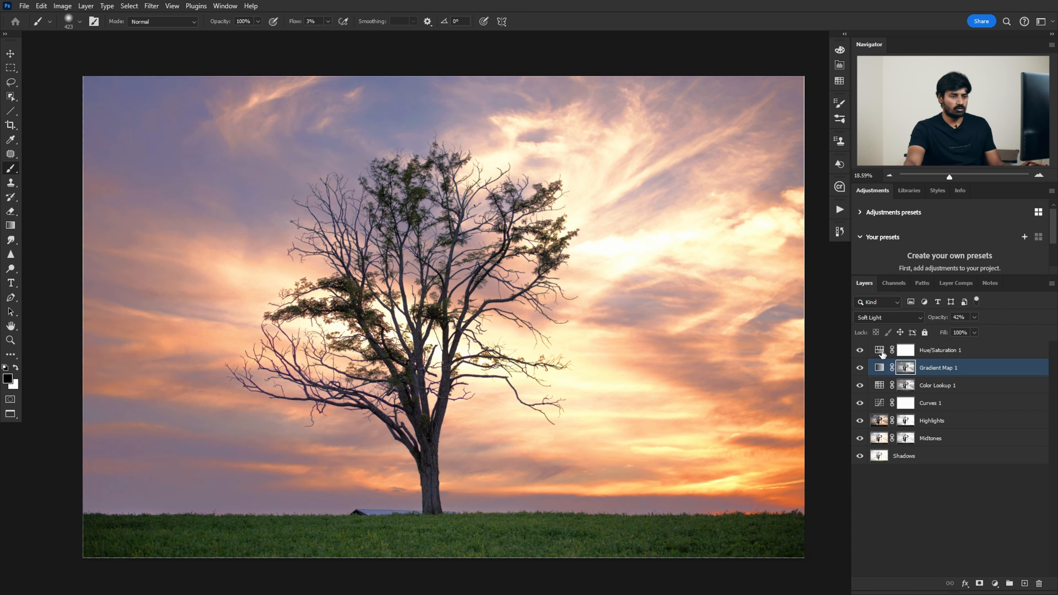
click(861, 351)
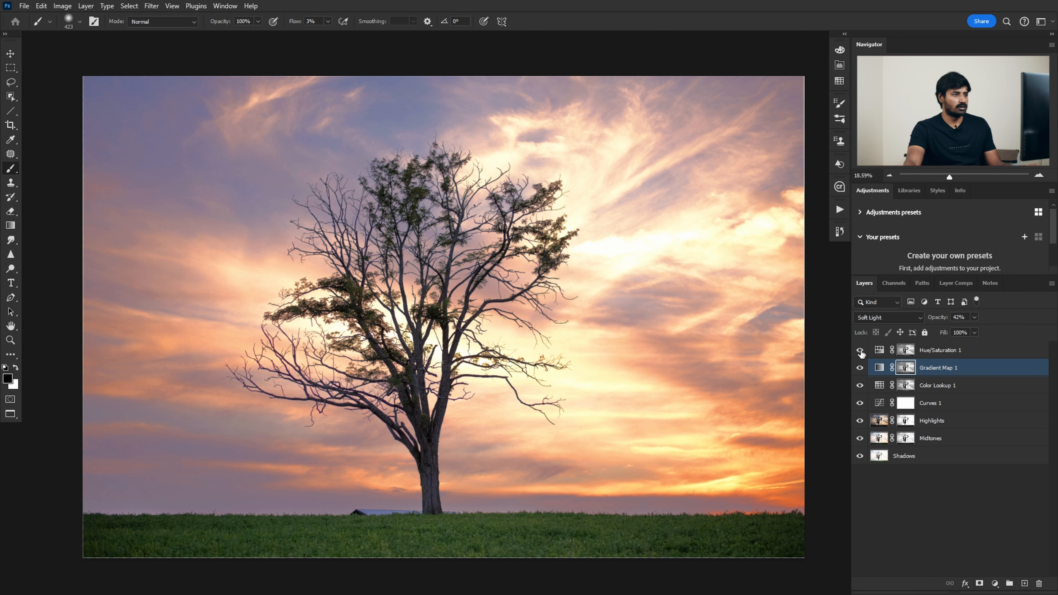
click(958, 351)
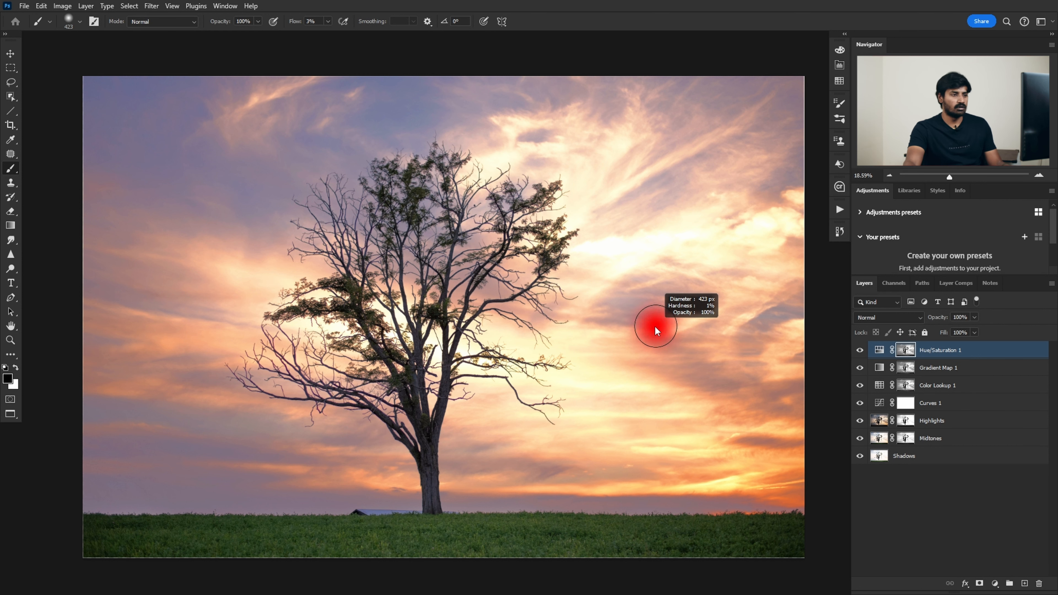
alt+click(906, 353)
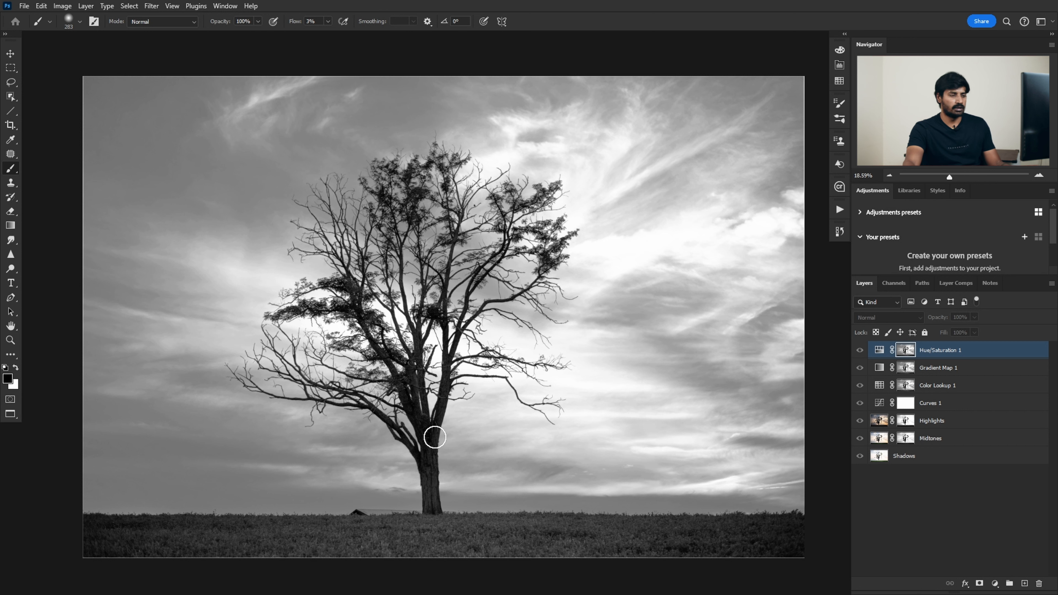
alt+click(905, 353)
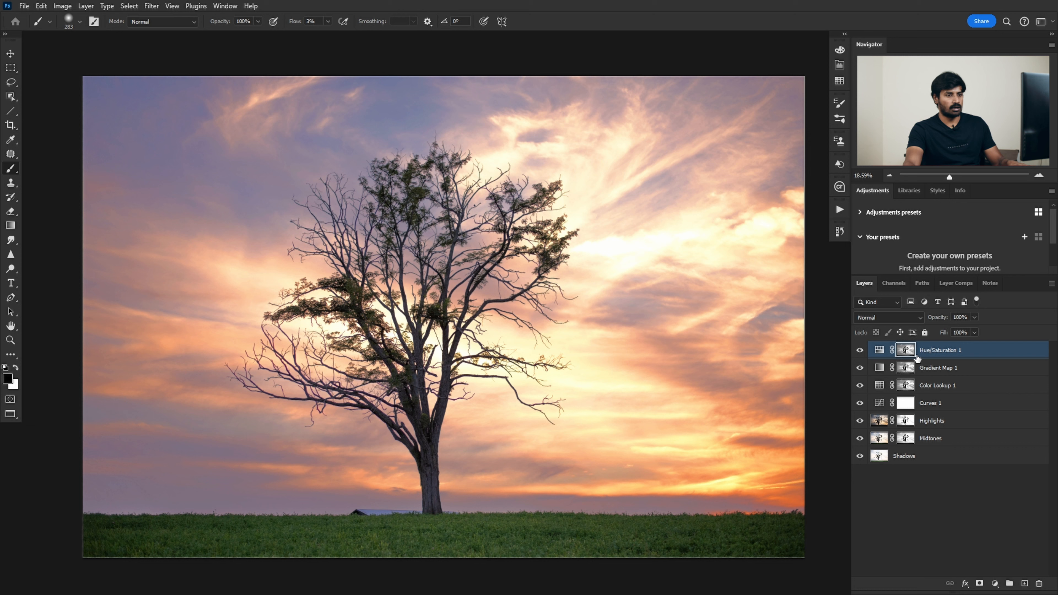
Invert the Hue/Saturation 1 layer mask, inspect it, and compare the image with the adjustment hidden and shown
key(ctrl+i)
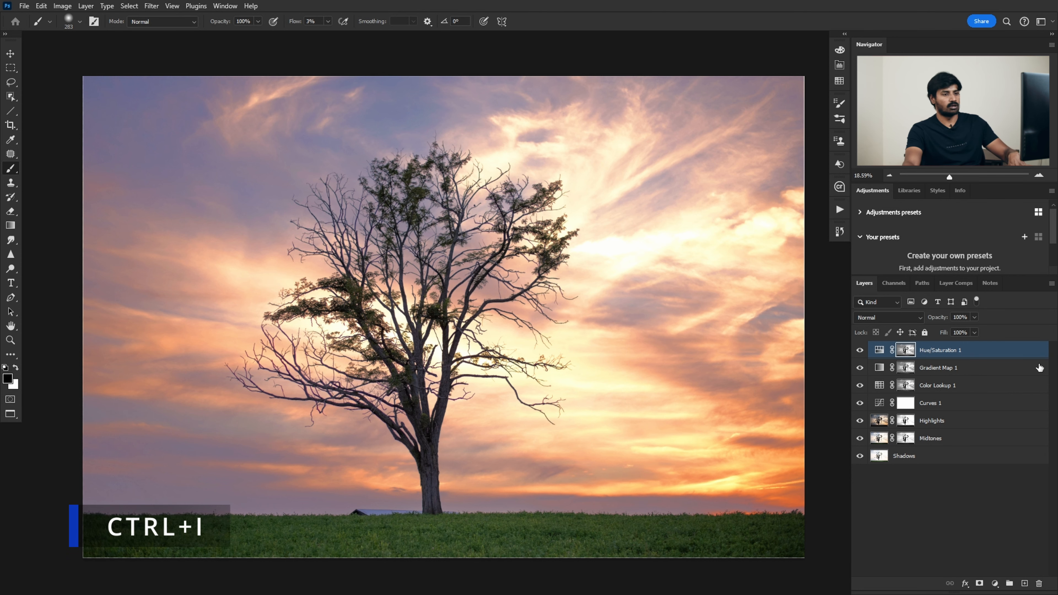
alt+click(908, 351)
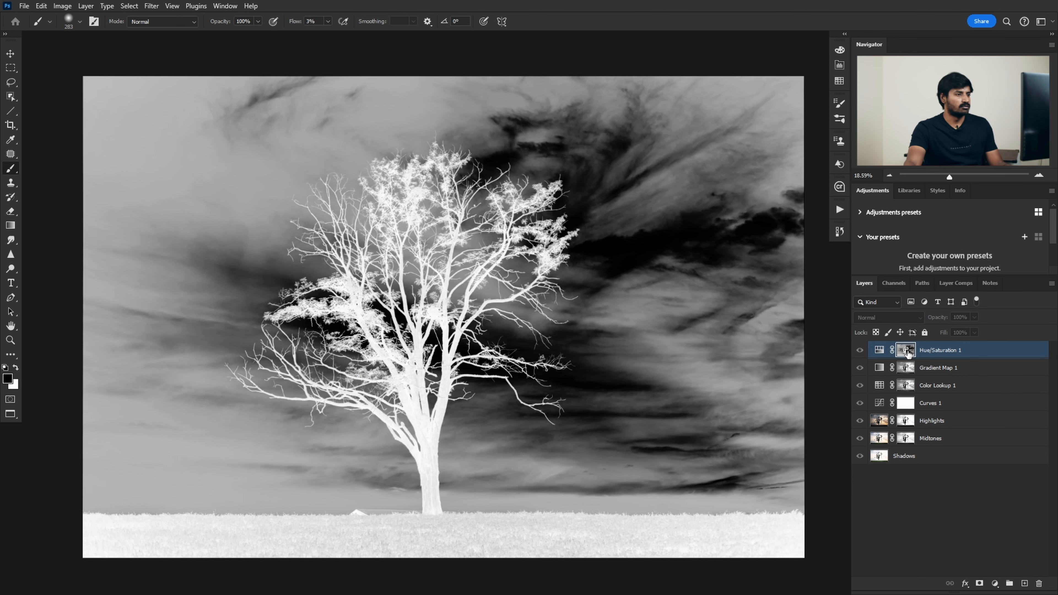
alt+click(908, 351)
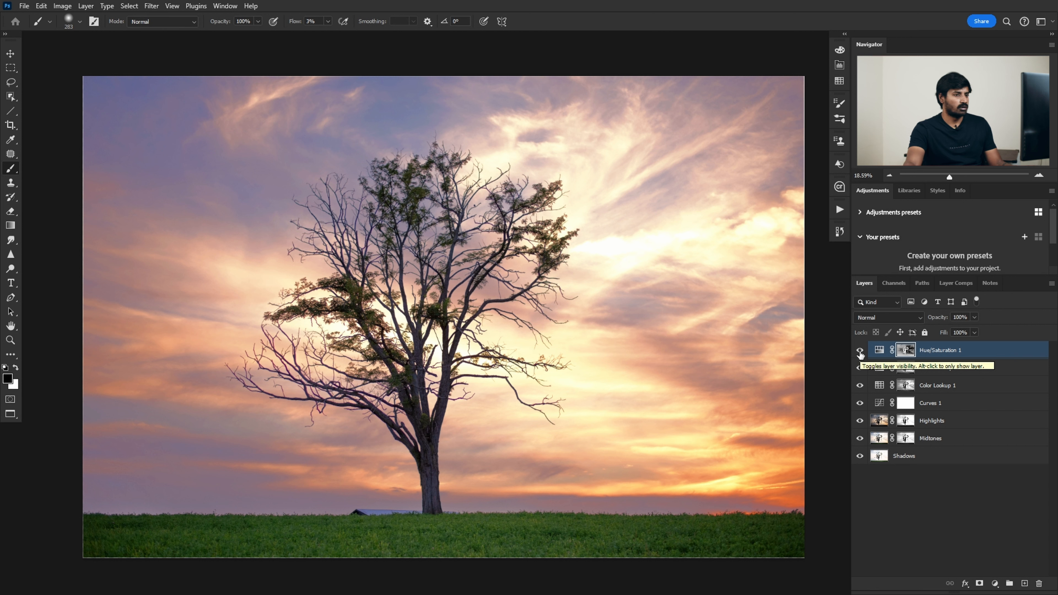
click(860, 352)
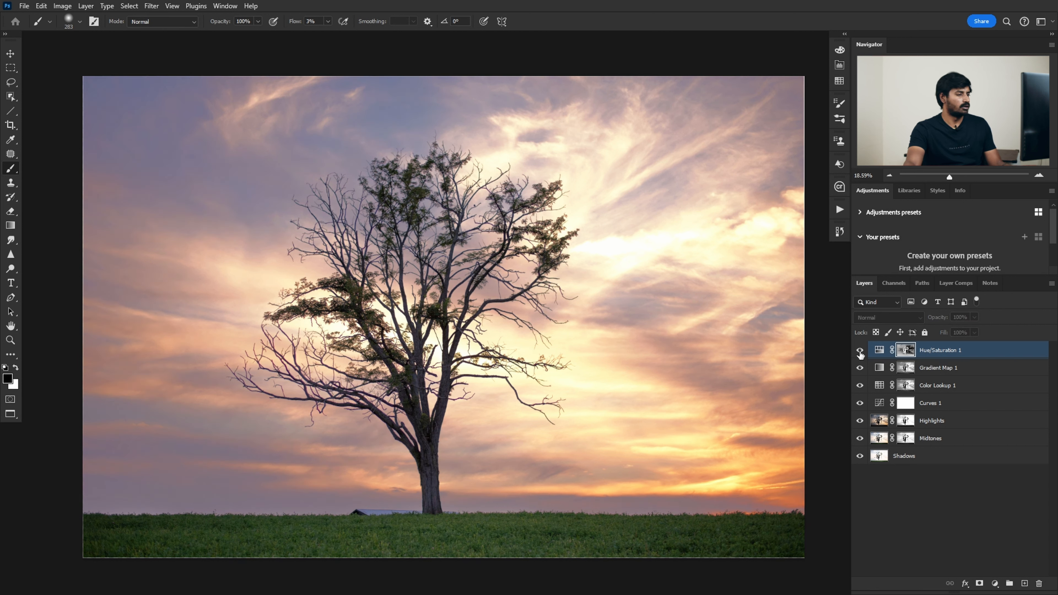
click(860, 352)
click(860, 351)
click(860, 352)
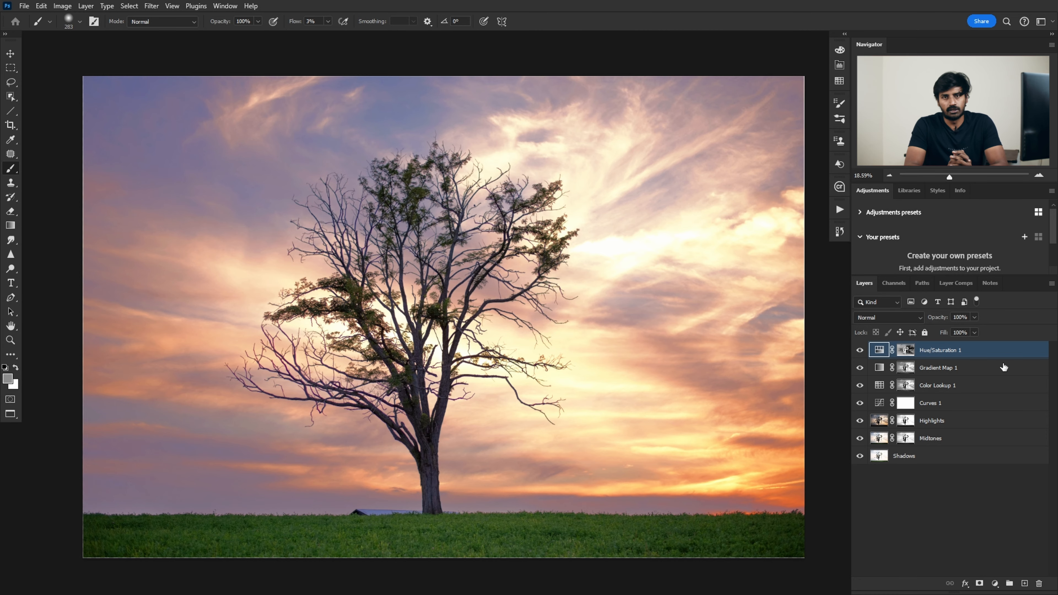
scroll(466, 292, up, 10)
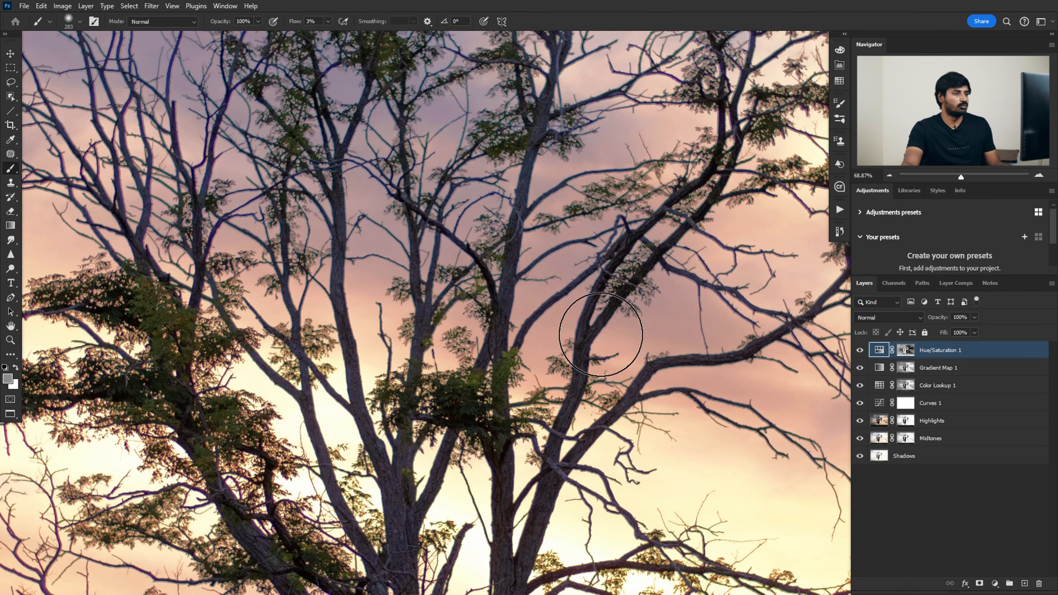
drag(603, 118, 534, 333)
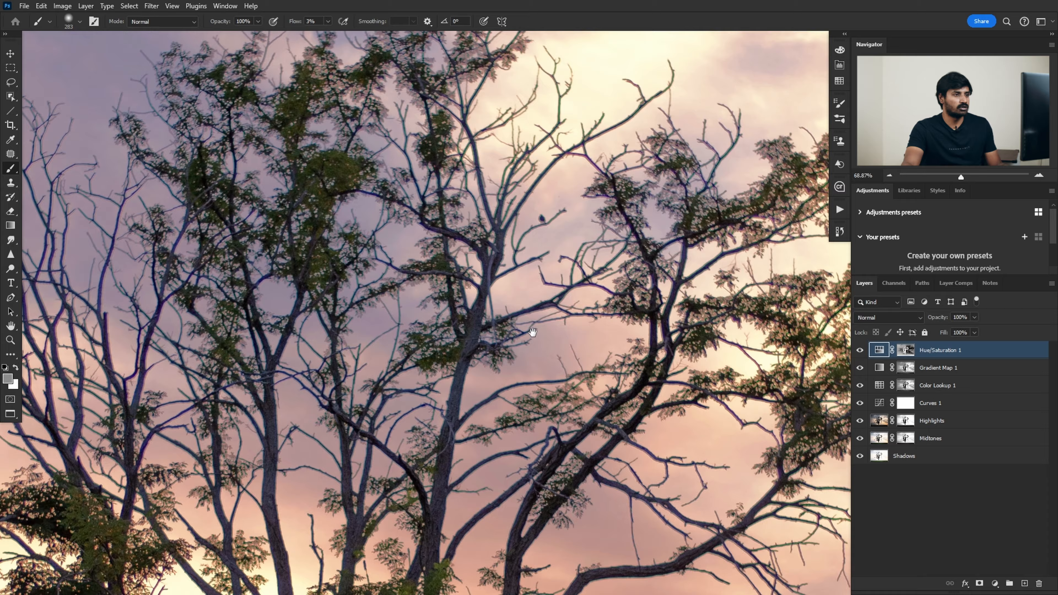
scroll(533, 332, down, 8)
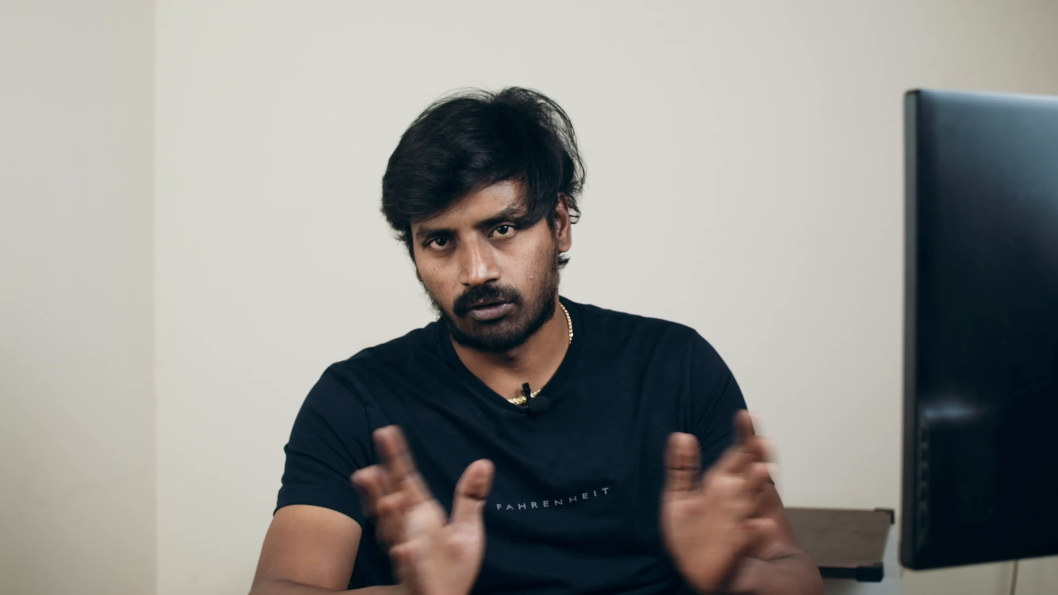